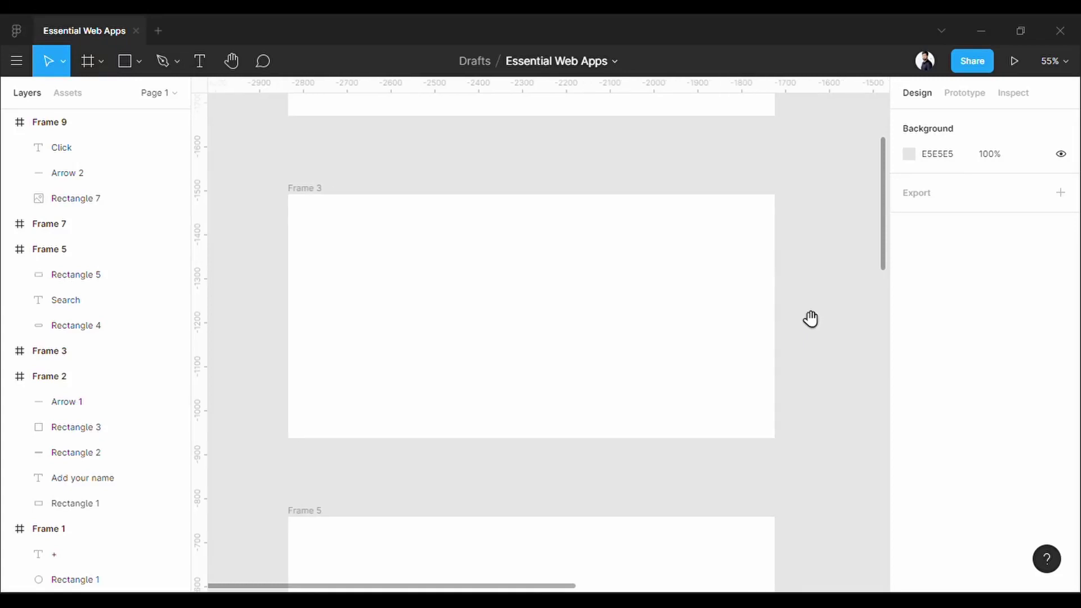
Step: Draw a 136 × 136 square in the middle of Frame 3 and round its corners fully into a circle
scroll(501, 335, "up", 2)
scroll(502, 336, "up", 1)
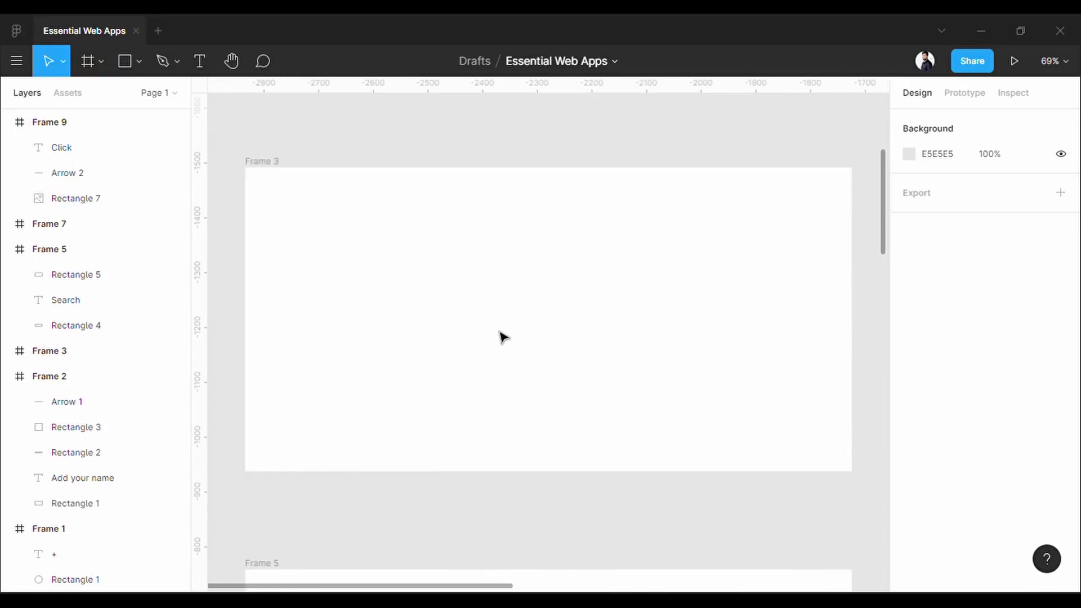
left_click(125, 60)
left_click_drag(509, 267, 584, 343)
scroll(579, 332, "up", 3)
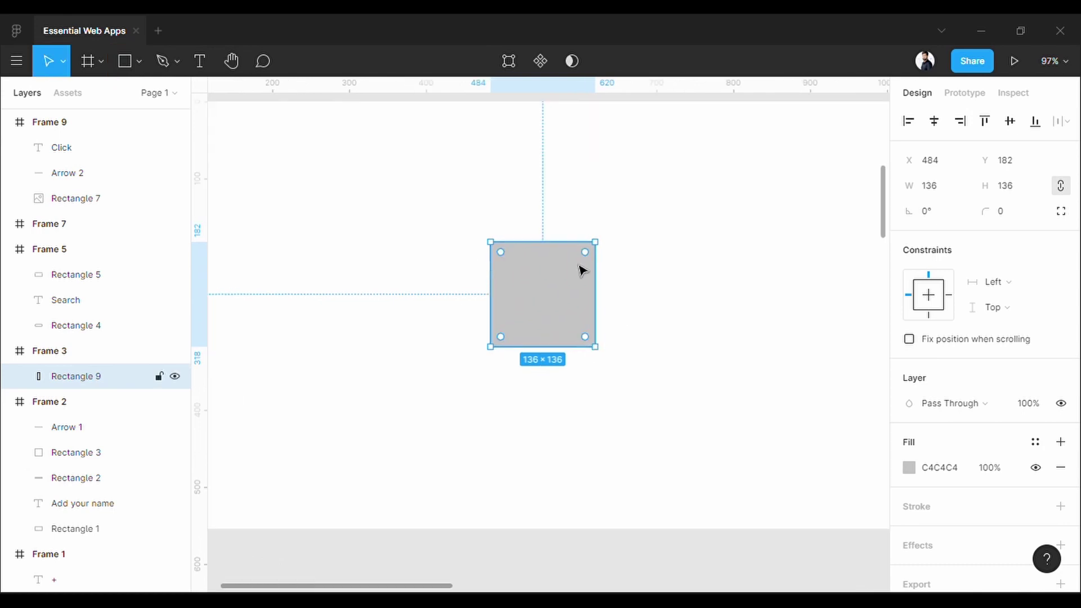
left_click_drag(508, 257, 548, 319)
Step: Insert the plus icon with the Feather Icons plugin and scale it up beside the circle in Frame 3
right_click(552, 248)
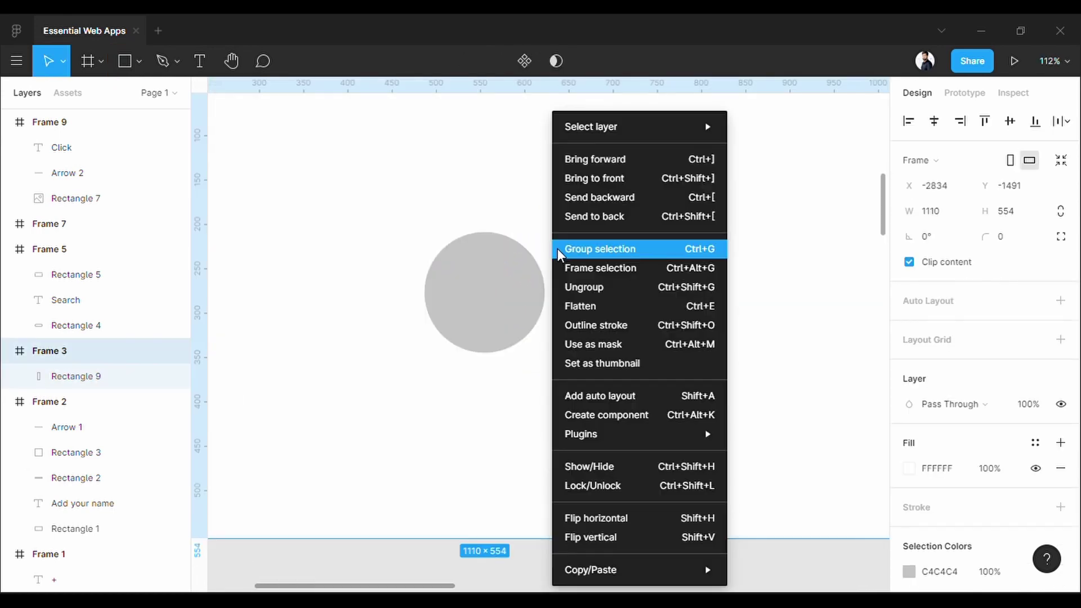
mouse_move(620, 433)
left_click(783, 195)
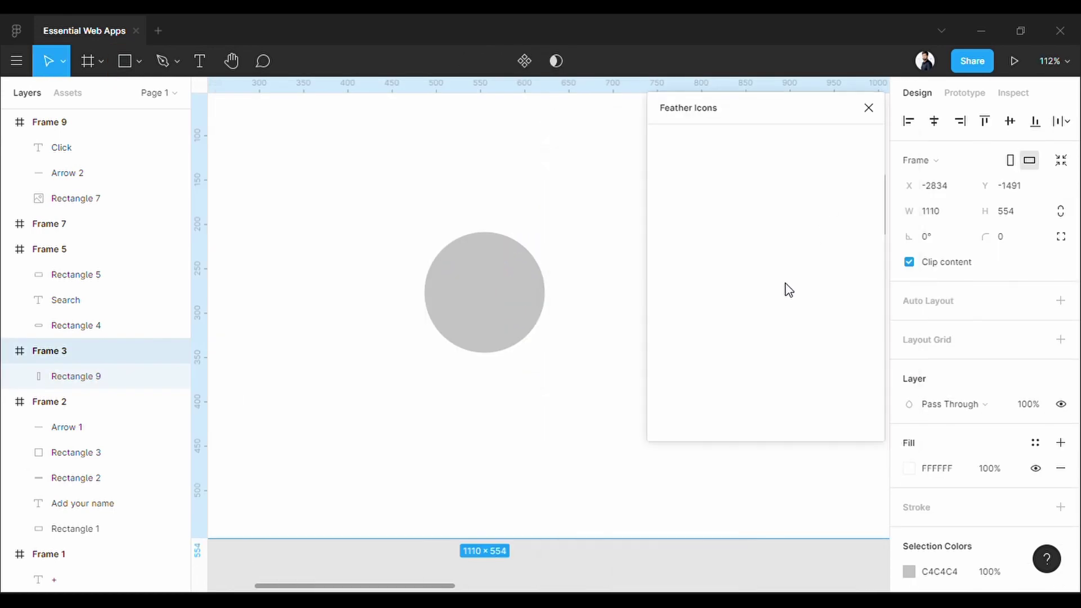
left_click(728, 150)
type("plus")
left_click(670, 179)
left_click(869, 108)
left_click_drag(562, 356, 605, 399)
Step: Give both lines of the plus icon a stroke weight of 10 and a white FFFFFF stroke colour
double_click(572, 366)
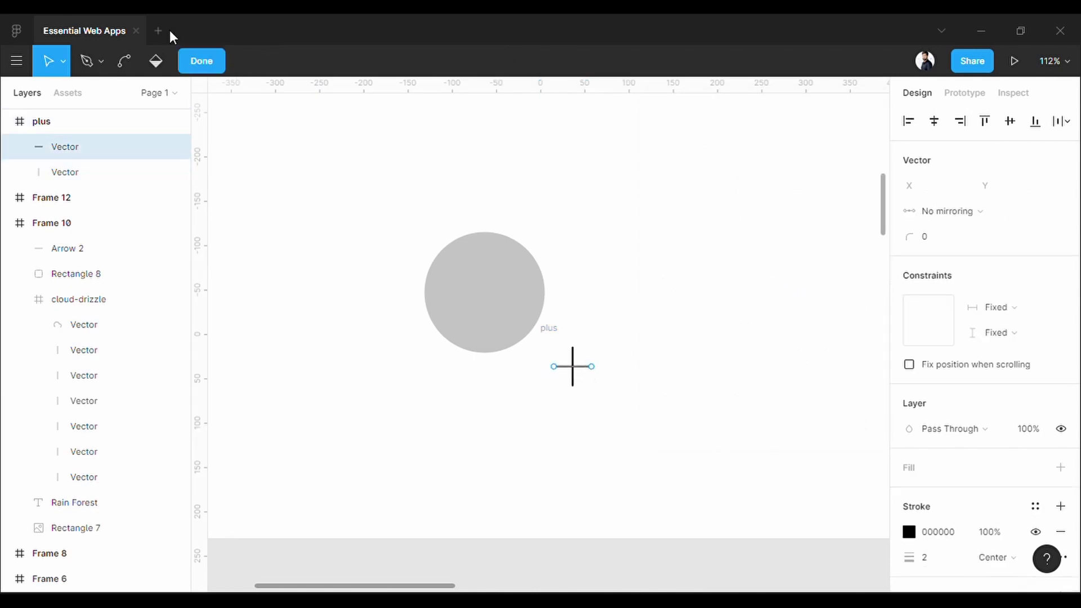
left_click(199, 61)
left_click(65, 173, "shift")
left_click(951, 539)
key("Up")
key("Up")
key("Up")
key("Up")
key("Up")
key("Up")
key("Up")
key("Up")
left_click(909, 507)
left_click_drag(704, 225, 697, 193)
left_click(873, 178)
Step: Centre the plus icon on the circle in Frame 3 and fill the circle with dark grey 494949
scroll(417, 346, "down", 5)
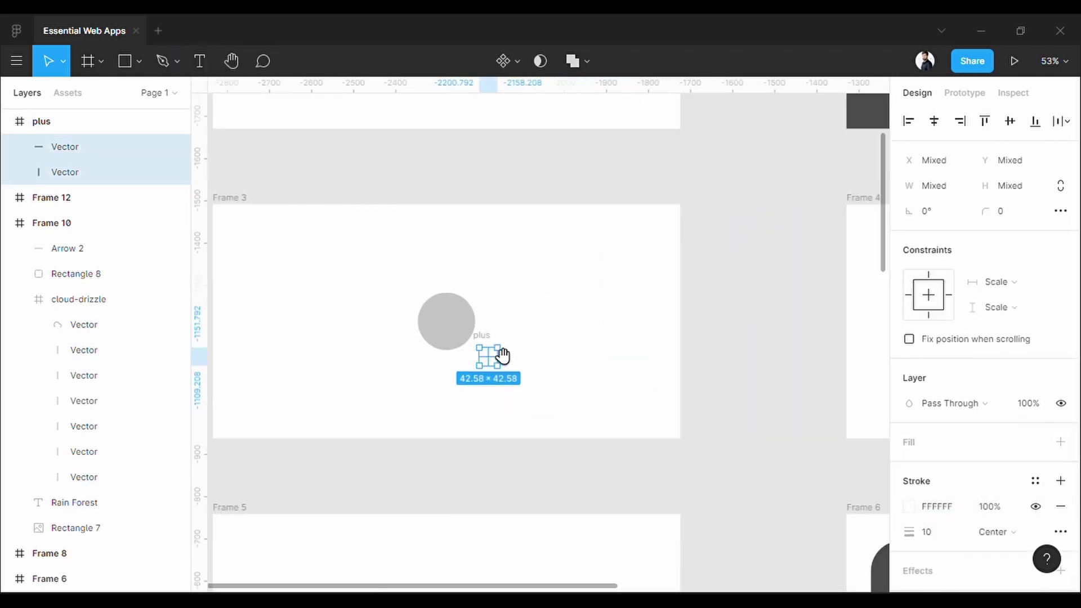
left_click_drag(480, 336, 435, 301)
scroll(427, 338, "up", 5)
left_click(520, 296)
left_click(908, 467)
left_click_drag(774, 302, 681, 345)
left_click(874, 178)
left_click(741, 245)
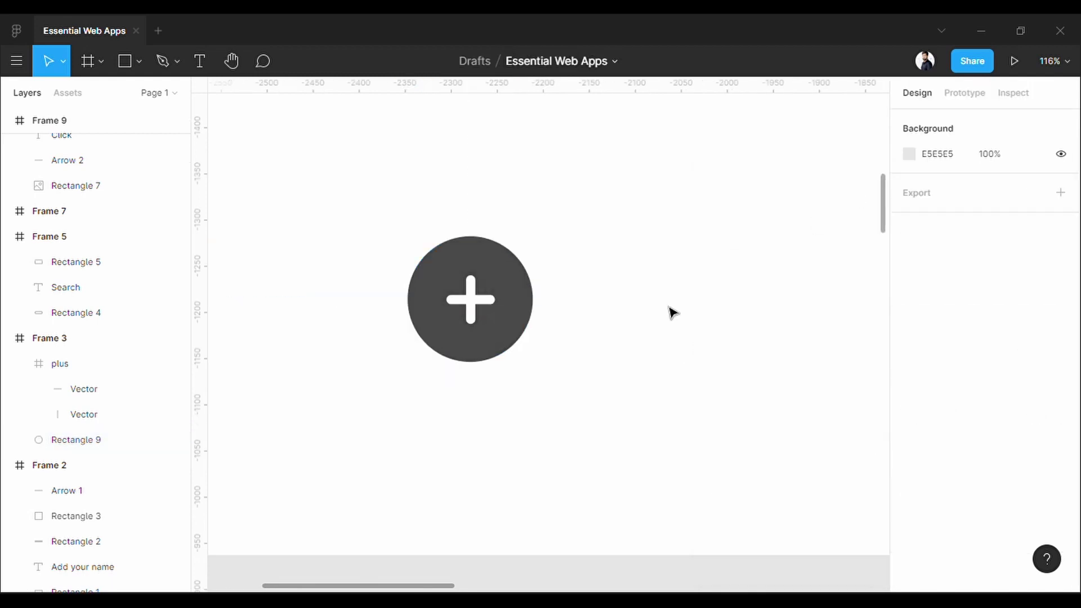
Step: Duplicate the dark circle from Frame 3 into Frame 4 at about X 187, Y 209, level with the original
scroll(669, 308, "down", 3)
scroll(678, 336, "down", 1)
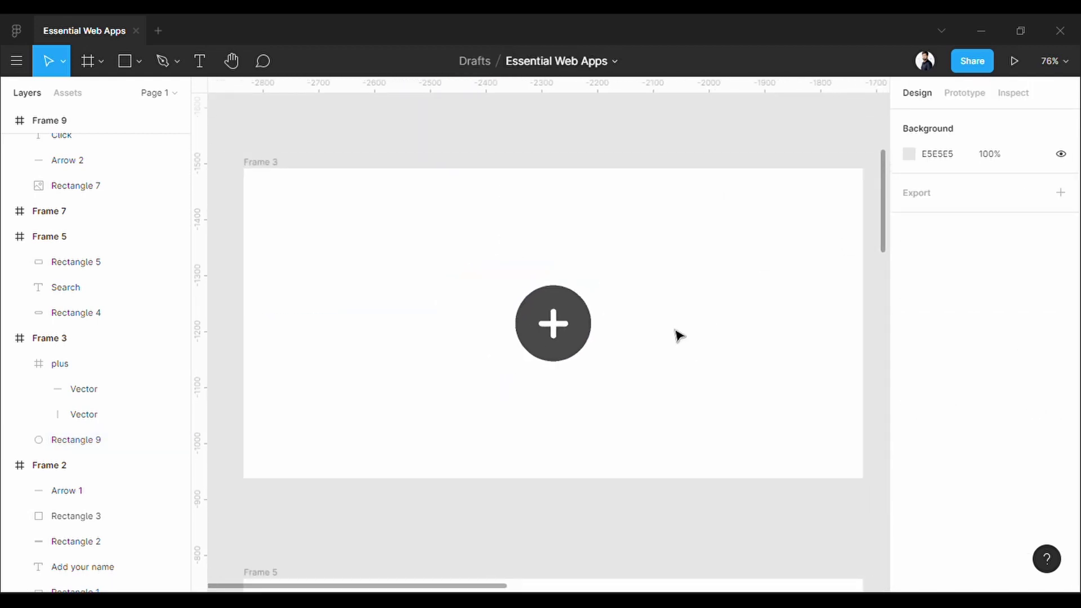
scroll(617, 310, "down", 2)
left_click_drag(697, 386, 482, 433)
left_click(372, 369)
left_click_drag(371, 369, 856, 381)
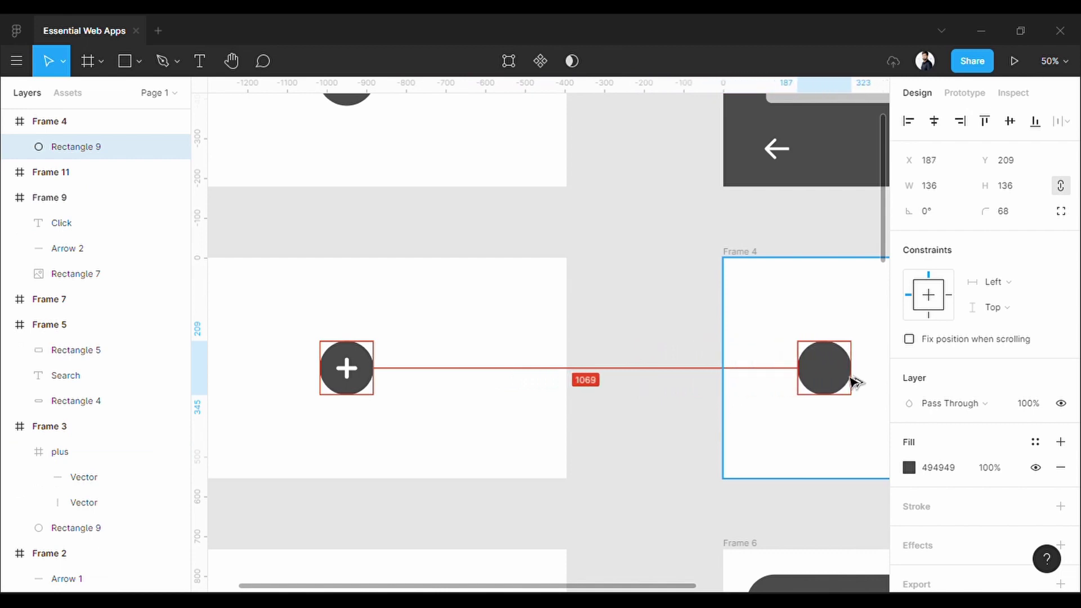
left_click_drag(768, 436, 376, 448)
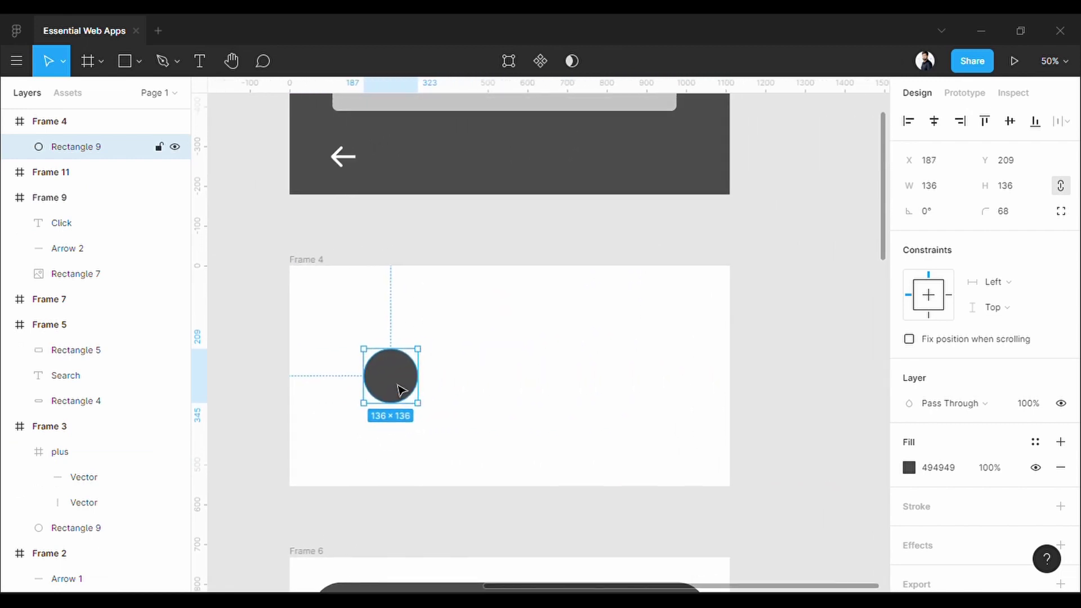
Step: Stretch the copied circle to cover all of Frame 4 at 1110 × 554 and set its corner radius to 0
left_click_drag(403, 386, 740, 411)
left_click_drag(483, 375, 309, 374)
left_click_drag(524, 349, 523, 280)
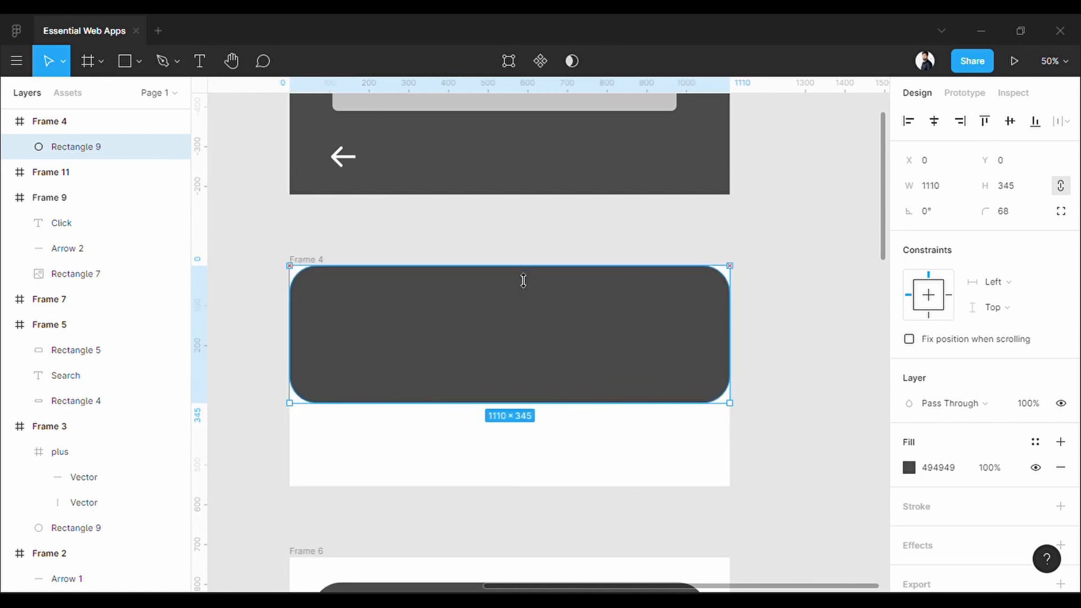
left_click_drag(524, 403, 538, 500)
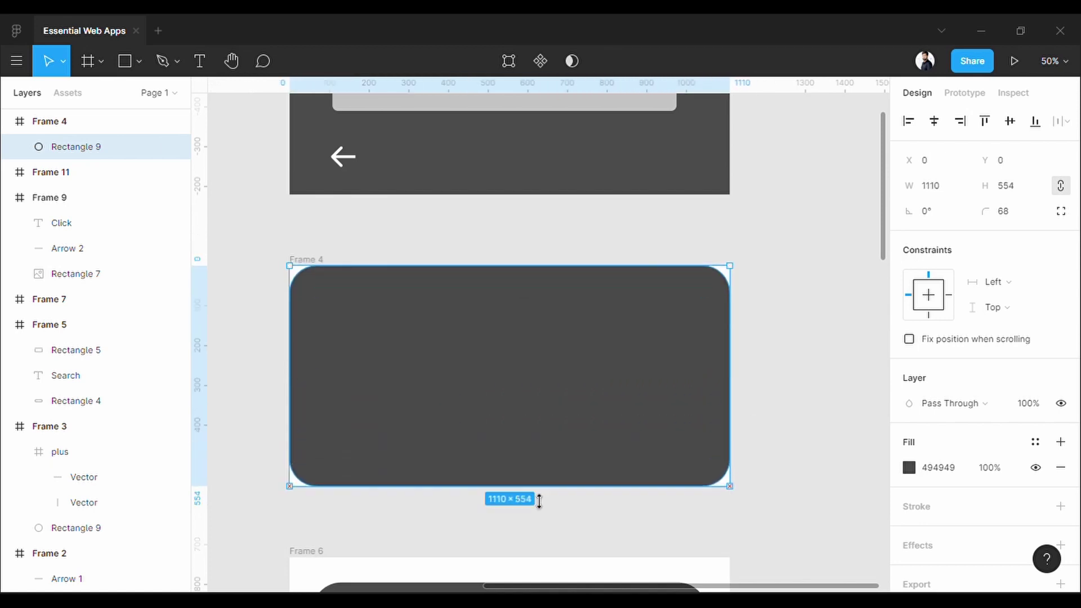
left_click(1023, 218)
type("0")
key("Return")
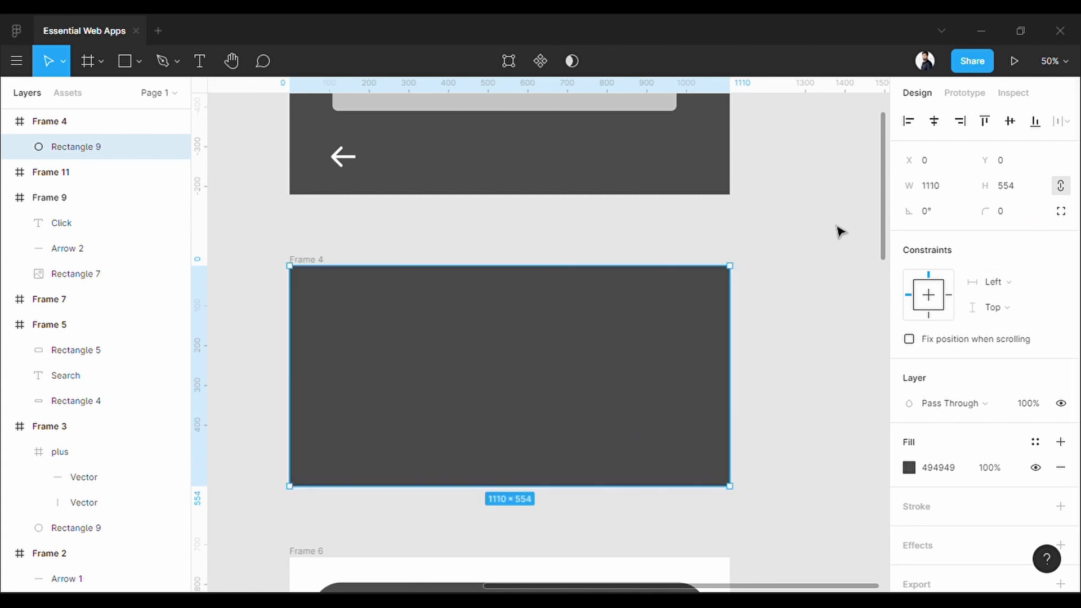
left_click(804, 268)
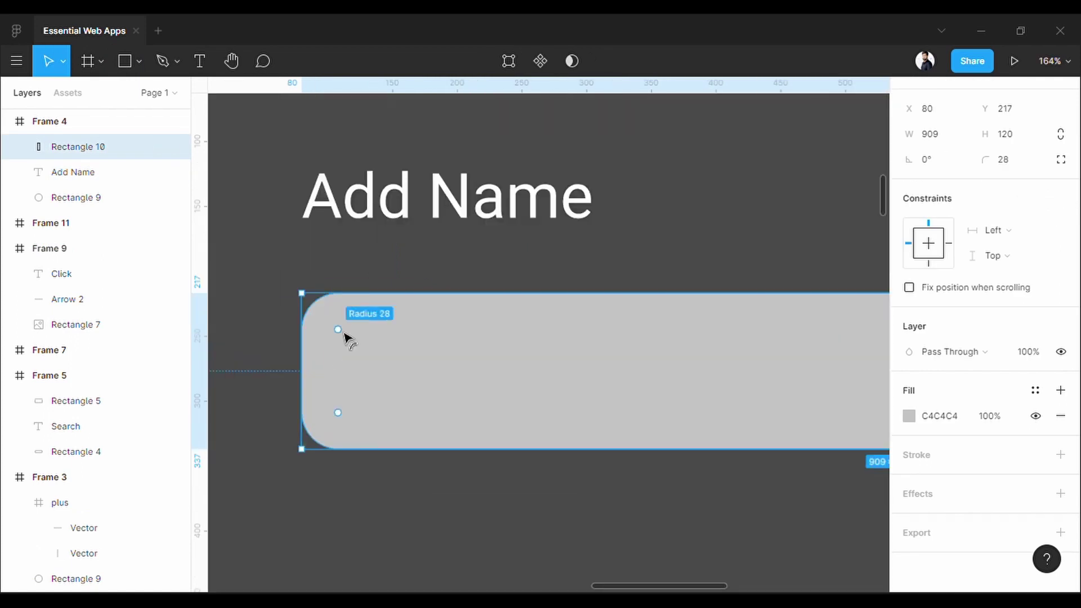
Step: Change the fill of the rounded input box below the Add Name text to a very light grey
left_click(908, 416)
left_click(701, 172)
left_click(702, 212)
scroll(341, 323, "down", 5)
left_click(242, 323)
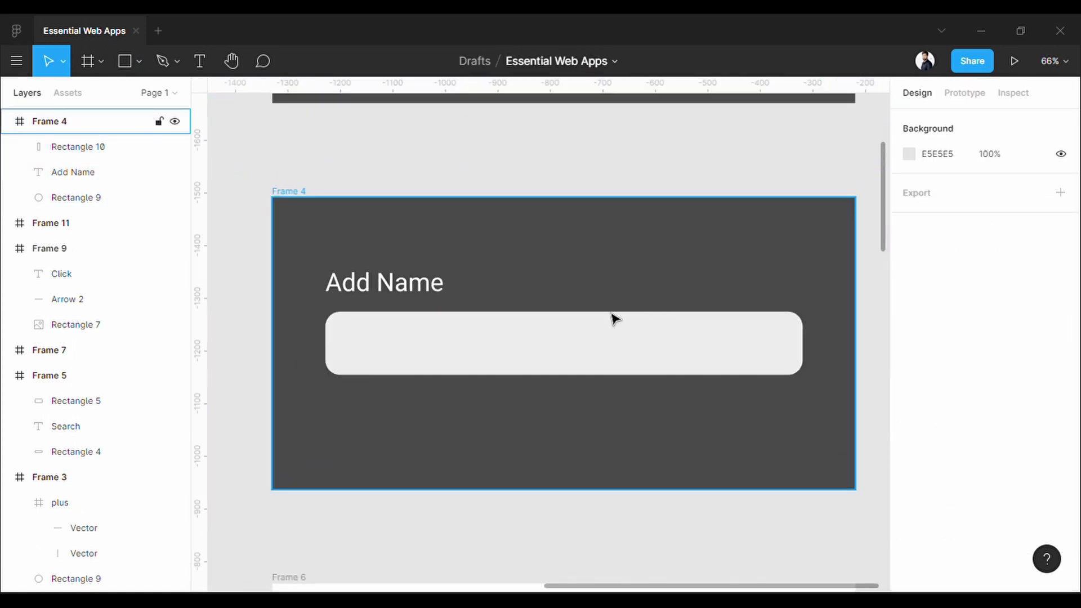
Step: Connect the plus circle in Frame 3 to Frame 4 with an On click, Navigate to prototype interaction
left_click_drag(326, 323, 746, 377)
left_click_drag(395, 417, 563, 370)
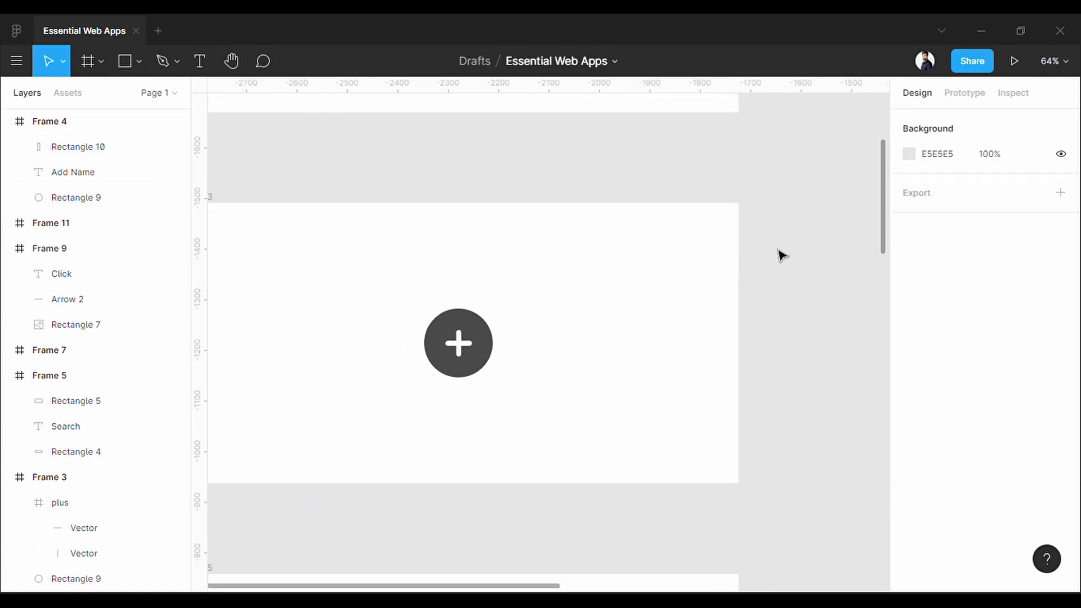
left_click(959, 99)
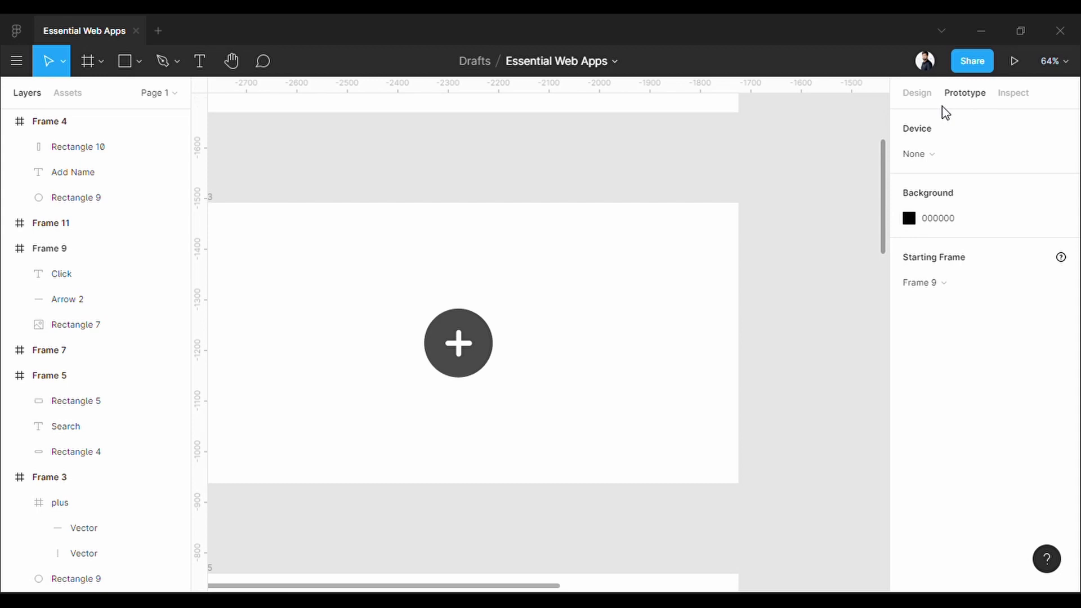
left_click(478, 369)
scroll(496, 348, "down", 1)
left_click_drag(494, 351, 396, 359)
scroll(397, 360, "right", 3)
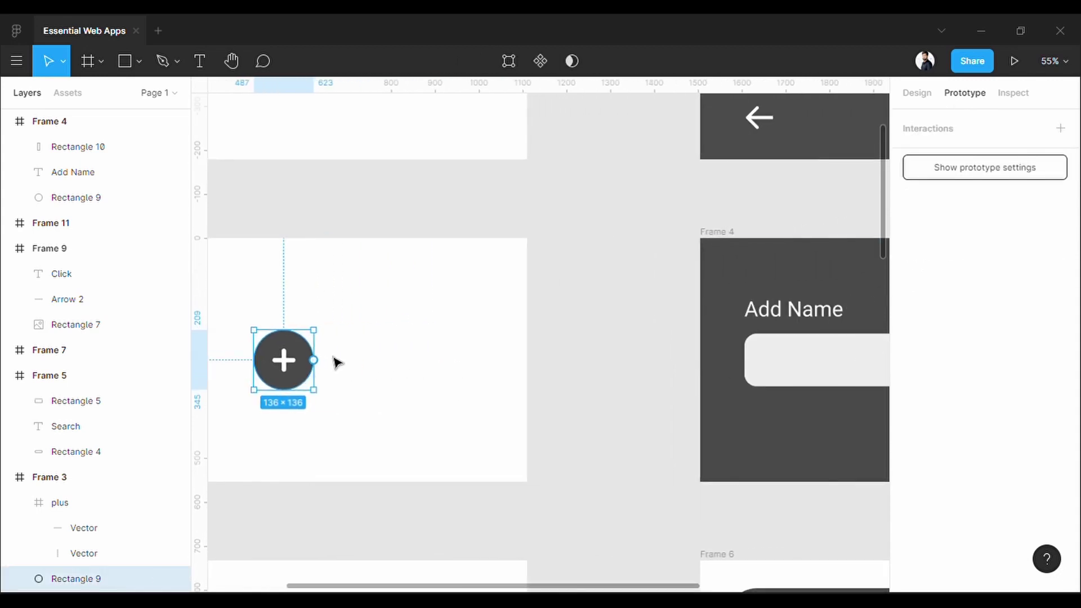
left_click_drag(313, 361, 718, 365)
left_click(749, 193)
left_click(772, 194)
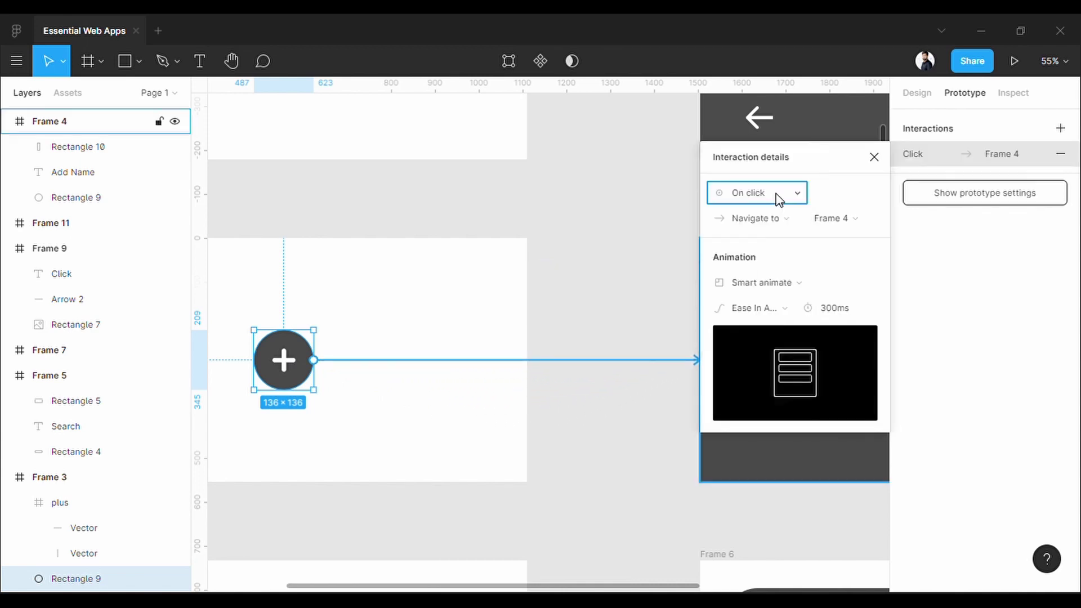
left_click(796, 223)
left_click(772, 224)
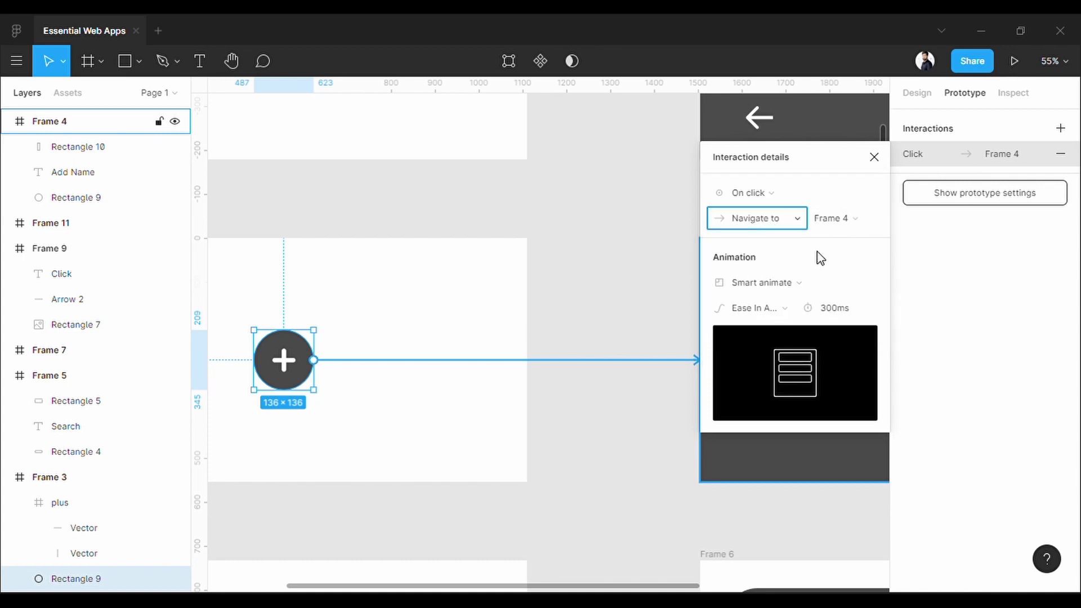
Step: Use Smart animate with Linear easing for the plus circle's interaction to Frame 4
left_click(787, 284)
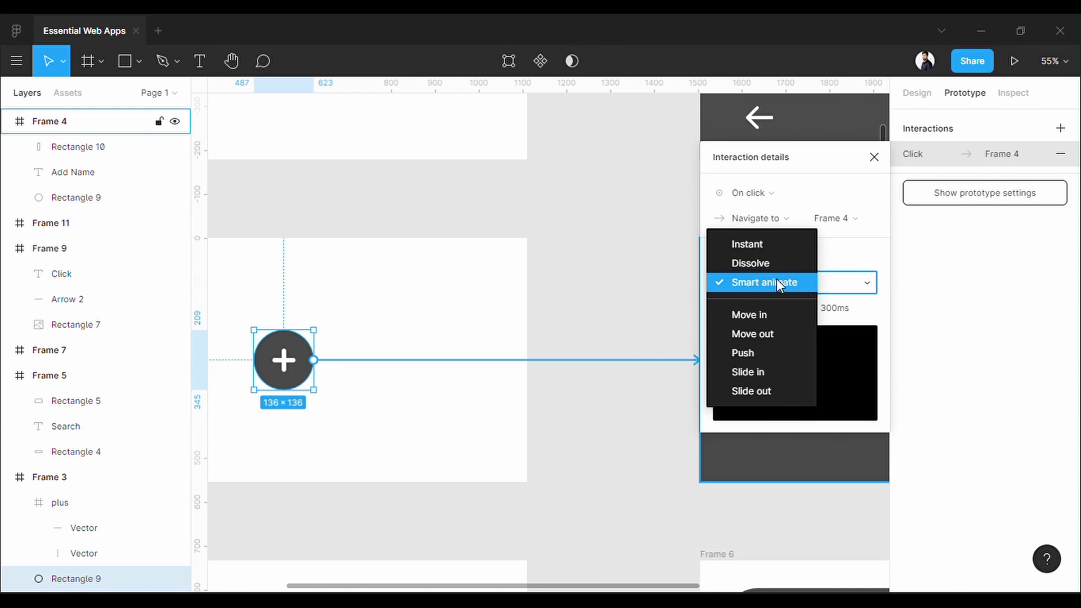
left_click(807, 282)
left_click(781, 310)
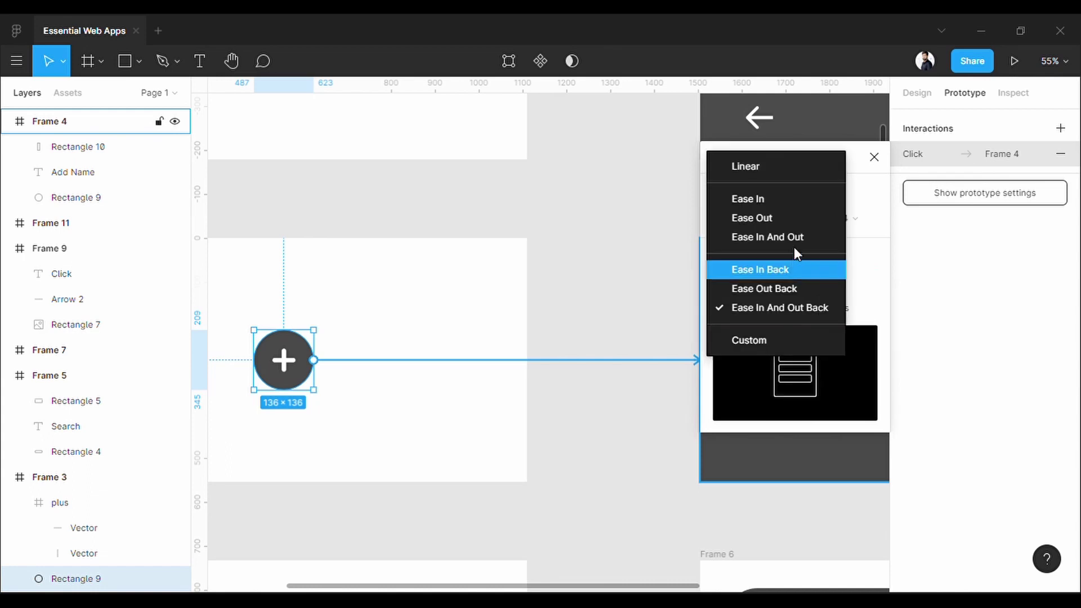
left_click(759, 166)
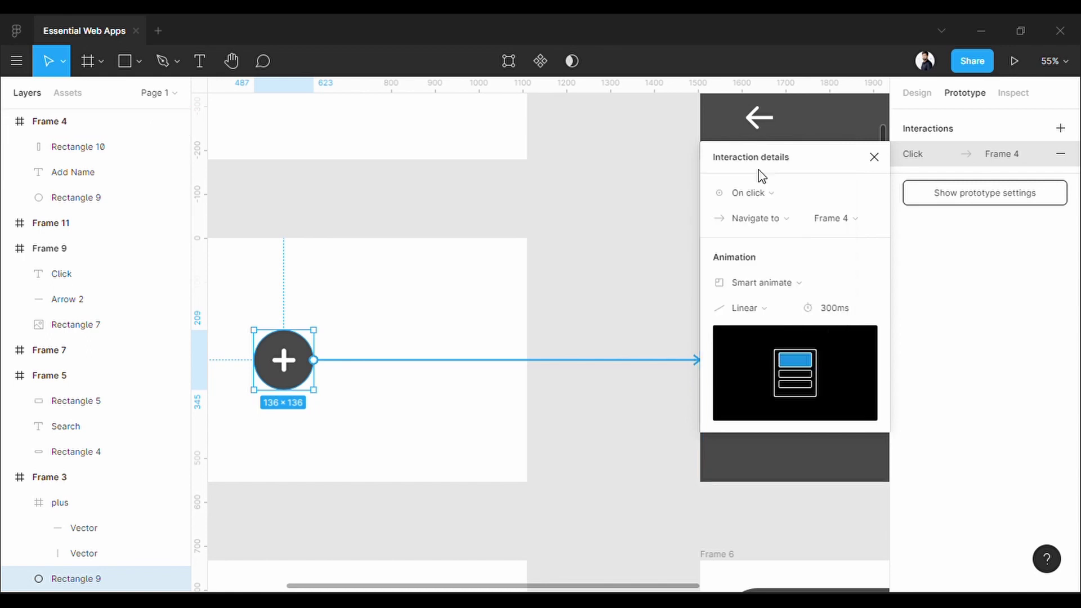
left_click(876, 159)
Step: Present the prototype from Frame 3 and trigger the plus circle to preview its transition
scroll(255, 309, "up", 2)
left_click_drag(255, 309, 505, 286)
scroll(463, 277, "down", 1)
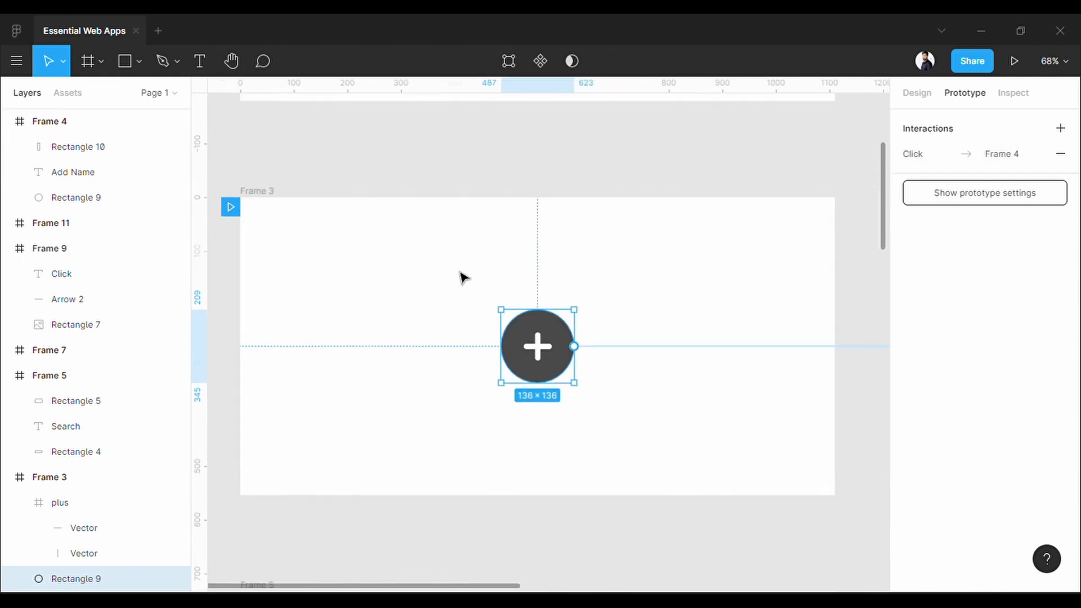
left_click_drag(367, 282, 381, 286)
left_click_drag(240, 218, 284, 246)
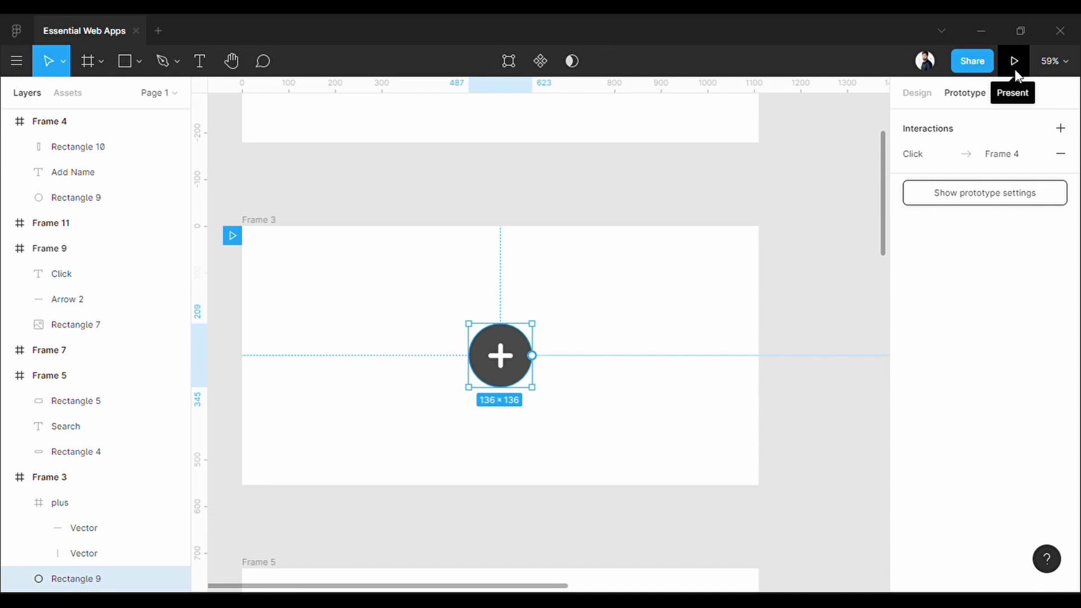
left_click(1014, 62)
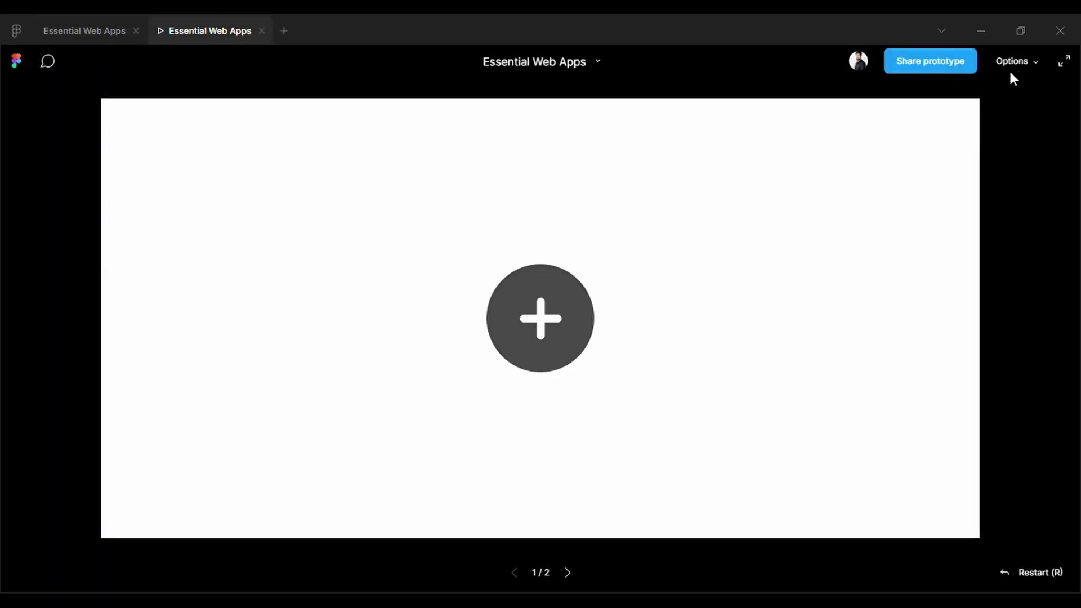
left_click(570, 347)
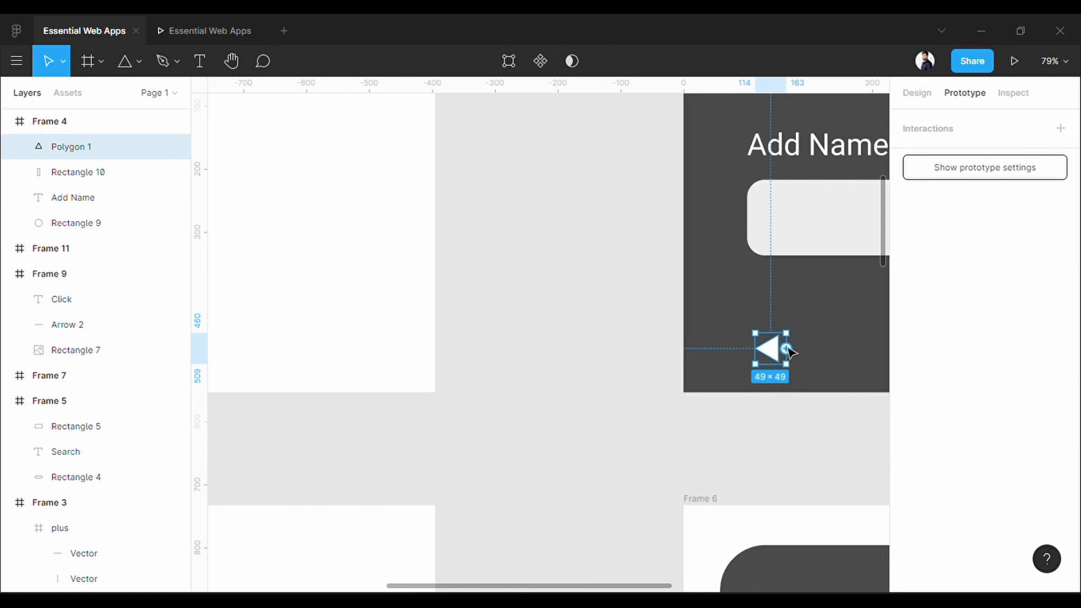
Step: Link the white triangle in Frame 4 back to Frame 3 with Smart animate and Linear easing, then open the prototype preview
left_click_drag(786, 348, 434, 291)
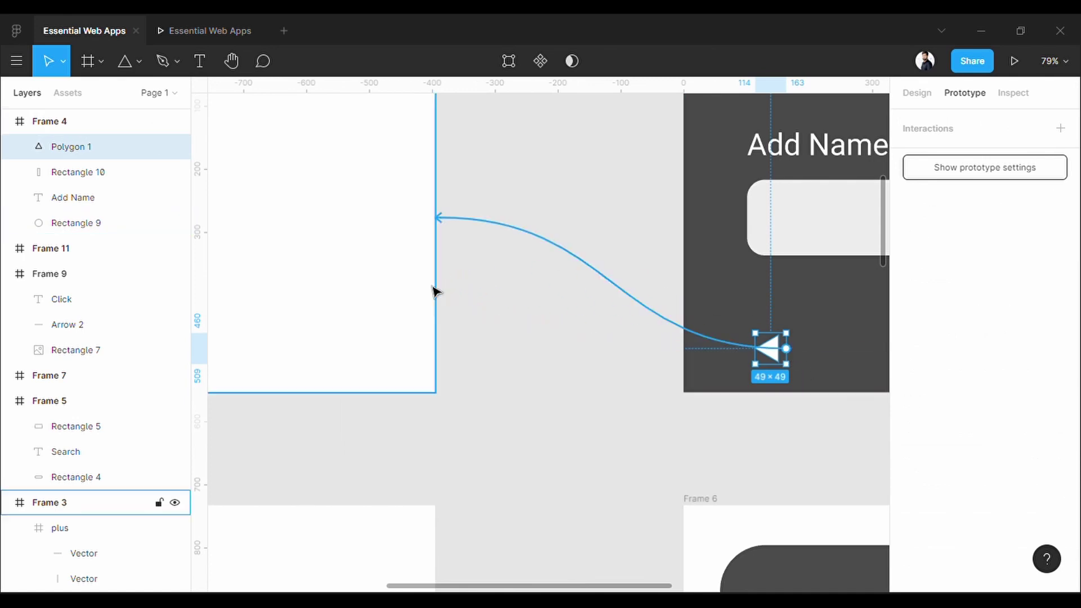
left_click_drag(572, 224, 509, 345)
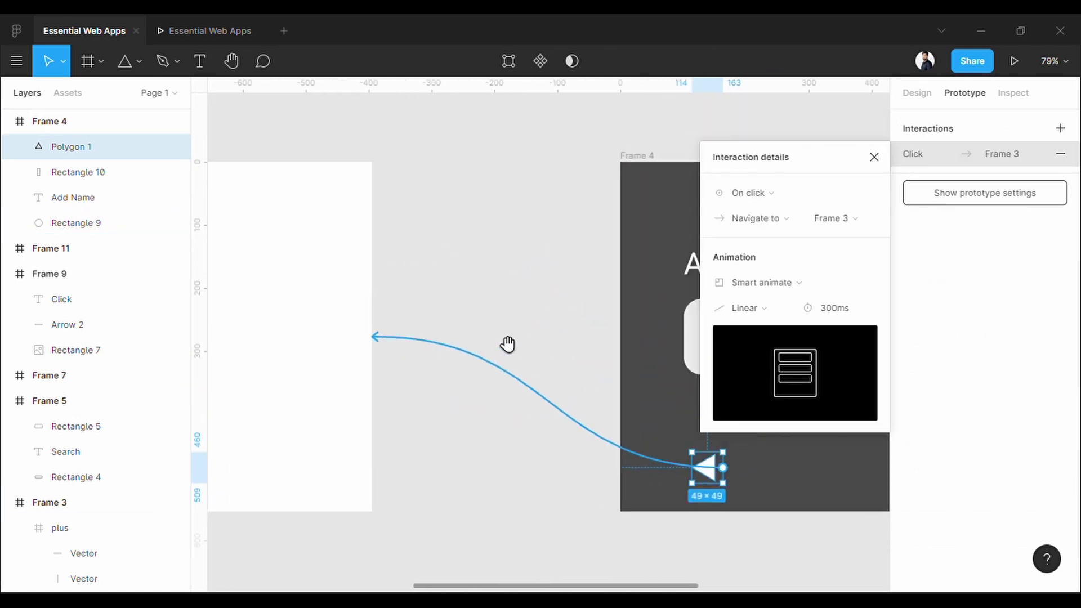
left_click(772, 285)
left_click(773, 283)
left_click(766, 310)
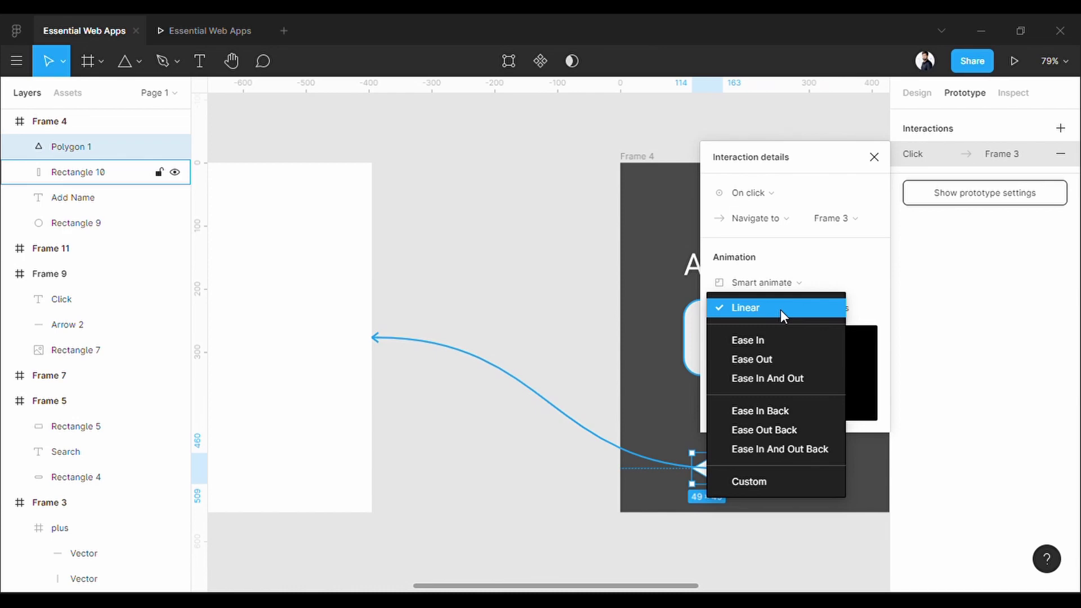
left_click(768, 311)
left_click(874, 157)
left_click(199, 32)
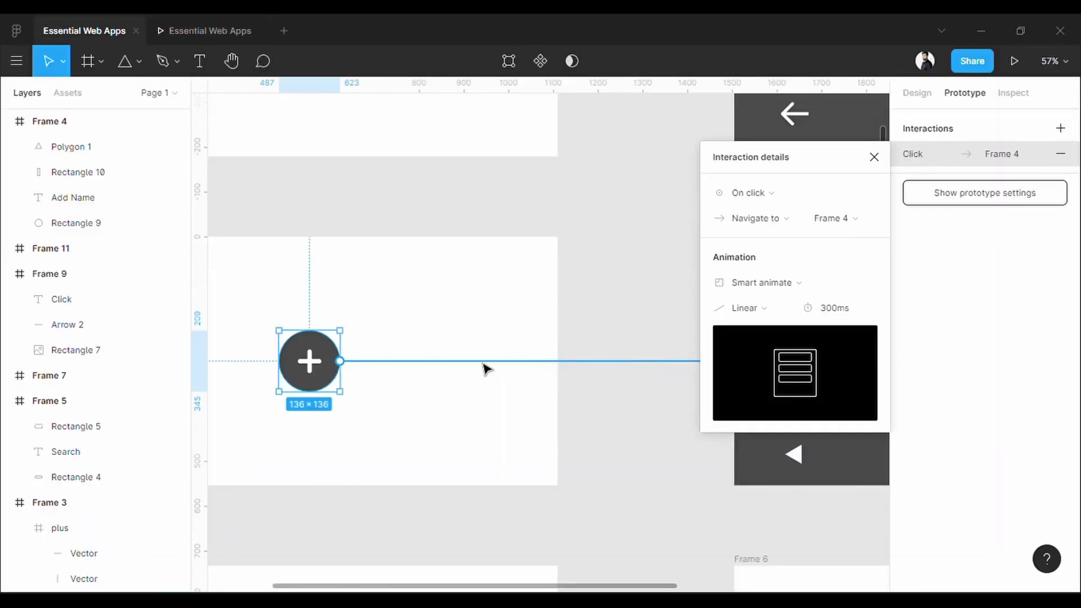
Step: Set the plus circle's interaction easing to Ease In And Out and preview the transition to Frame 4 and back
left_click(750, 309)
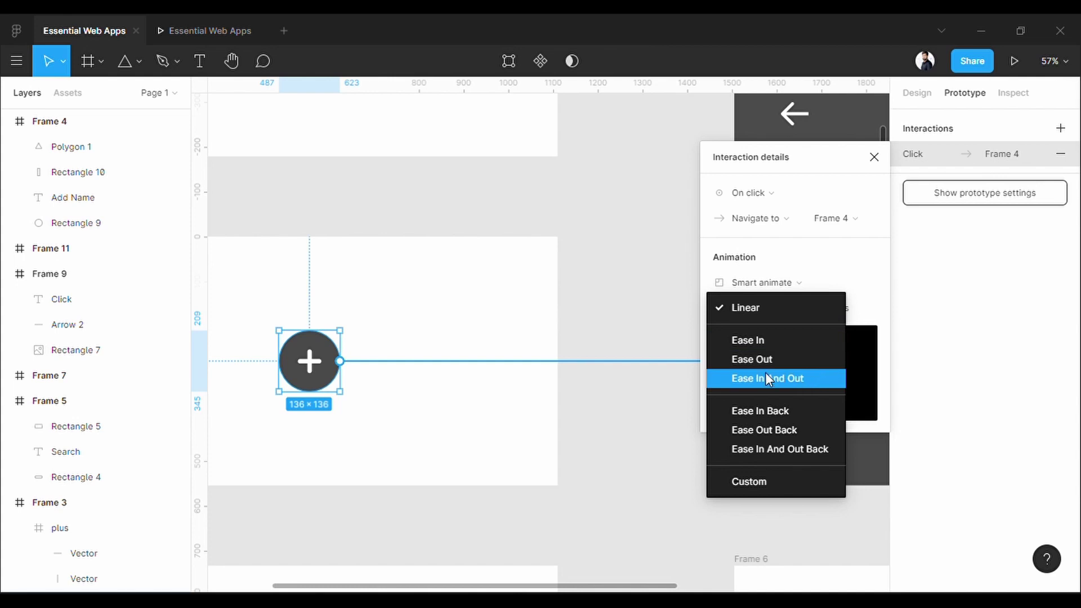
left_click(730, 376)
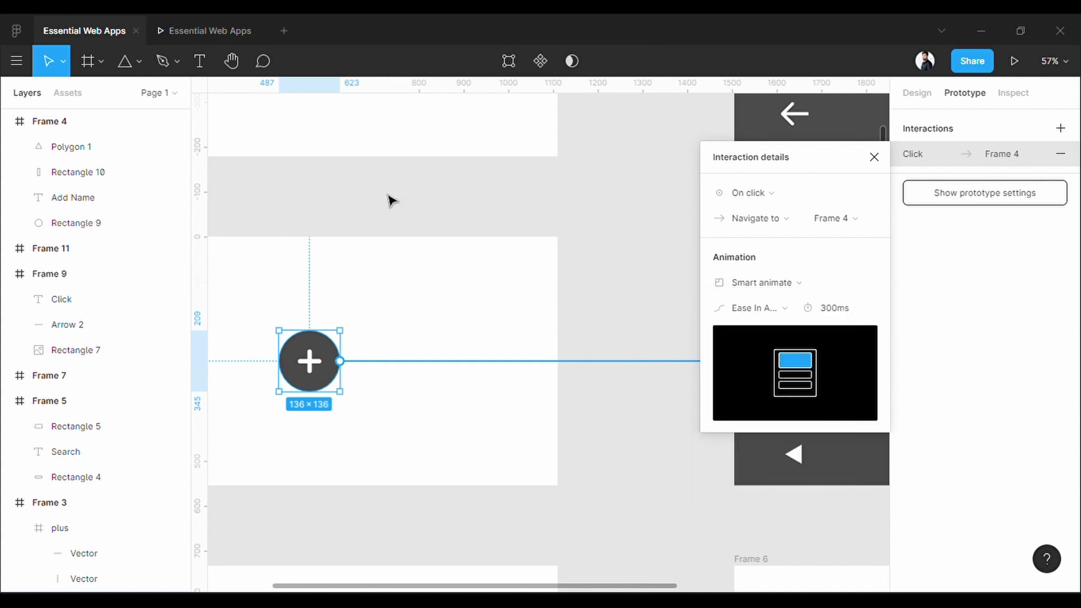
key("ctrl+Tab")
left_click(578, 346)
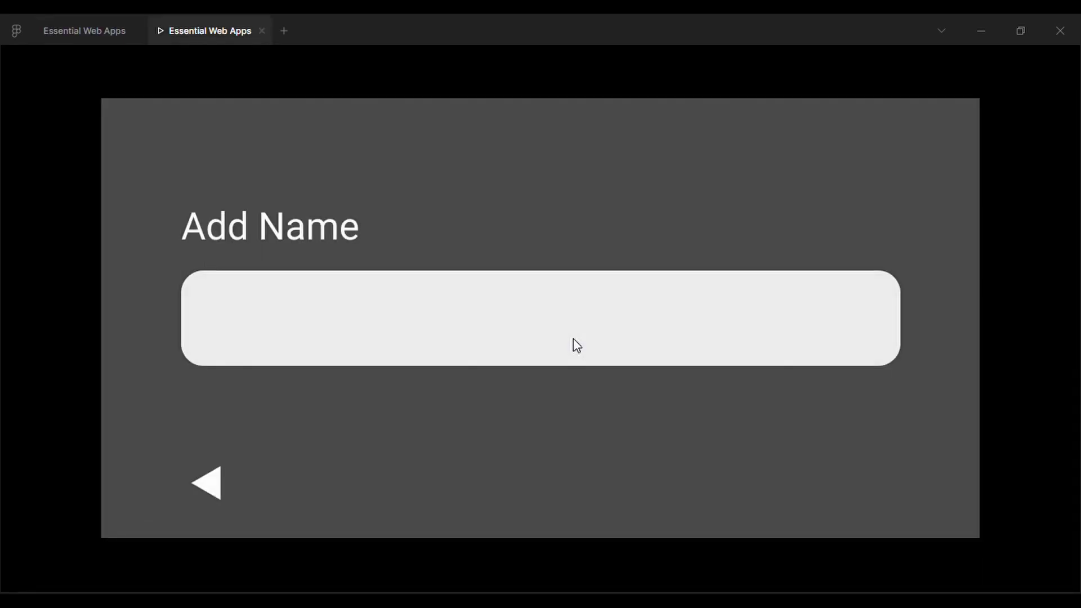
left_click(211, 507)
Step: Set the plus circle's interaction easing to Ease In And Out Back and preview the transition to Frame 4 and back
key("ctrl+Tab")
left_click(774, 309)
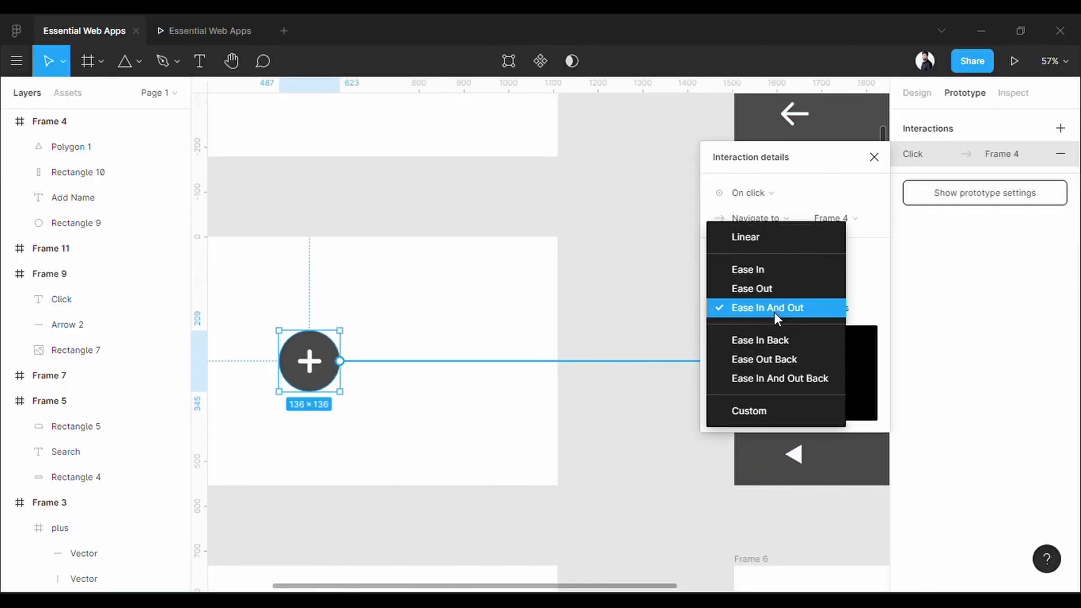
left_click(798, 378)
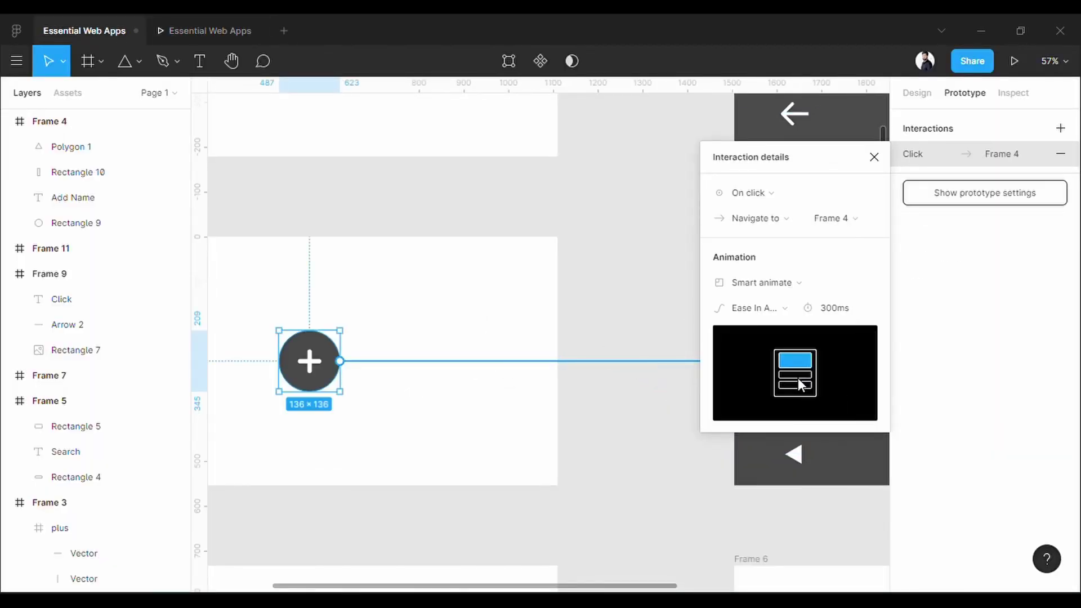
key("ctrl+Tab")
left_click(572, 367)
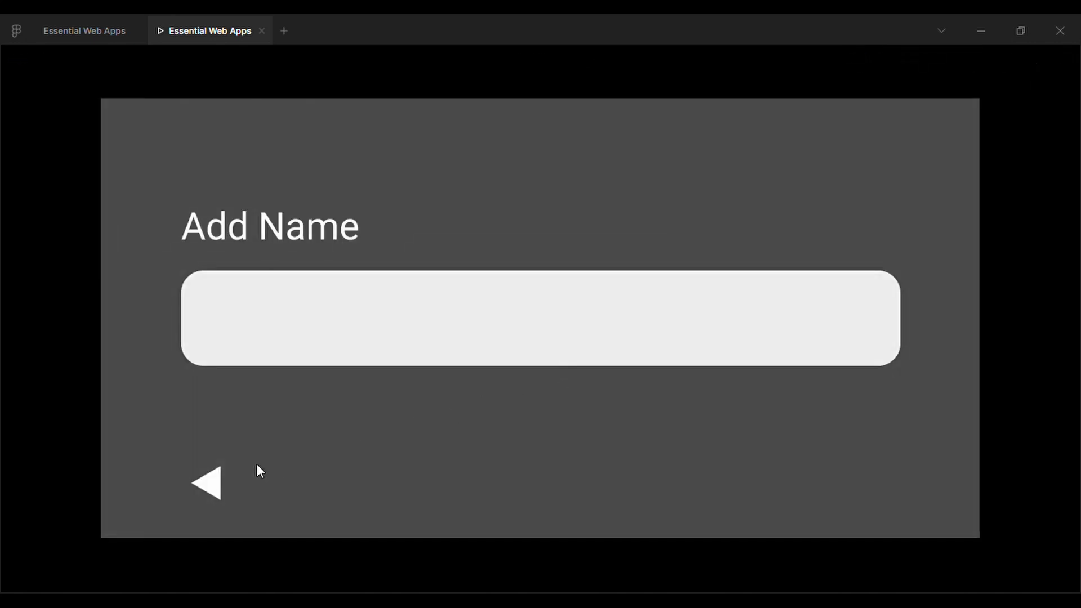
left_click(216, 484)
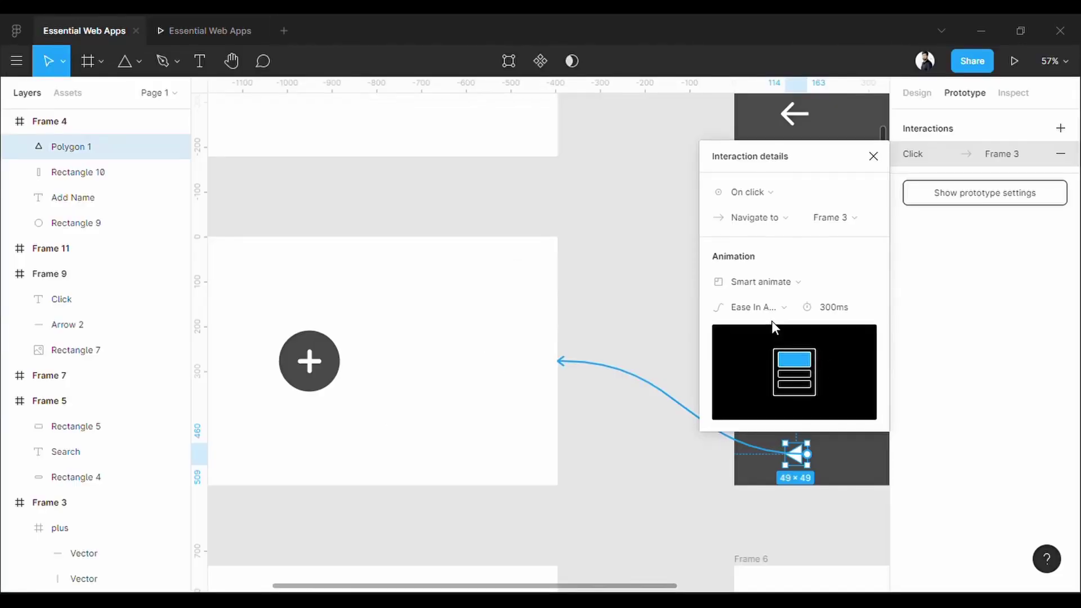
Step: Give the plus circle's interaction a Custom easing curve of 1, 0, 1, 1.03 and preview the transition
left_click(772, 308)
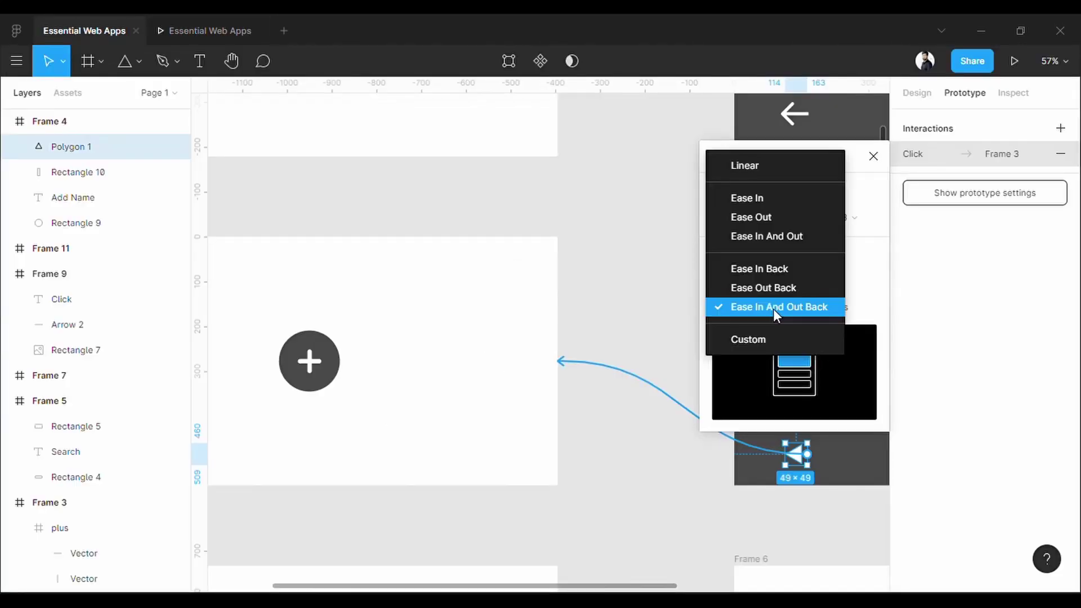
left_click(790, 337)
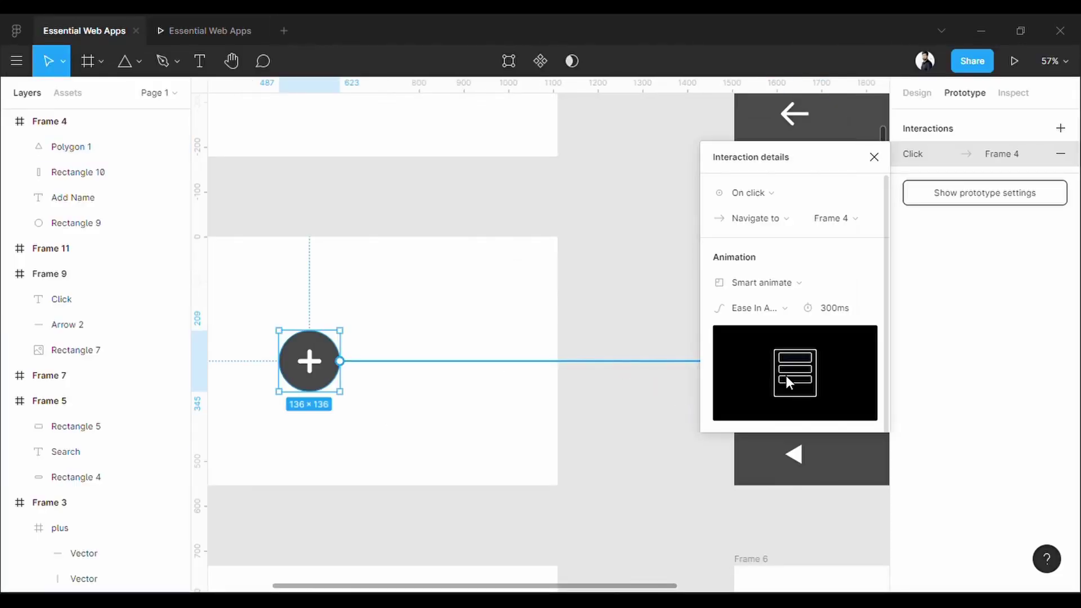
left_click_drag(819, 368, 762, 374)
left_click_drag(811, 481, 836, 451)
left_click(748, 308)
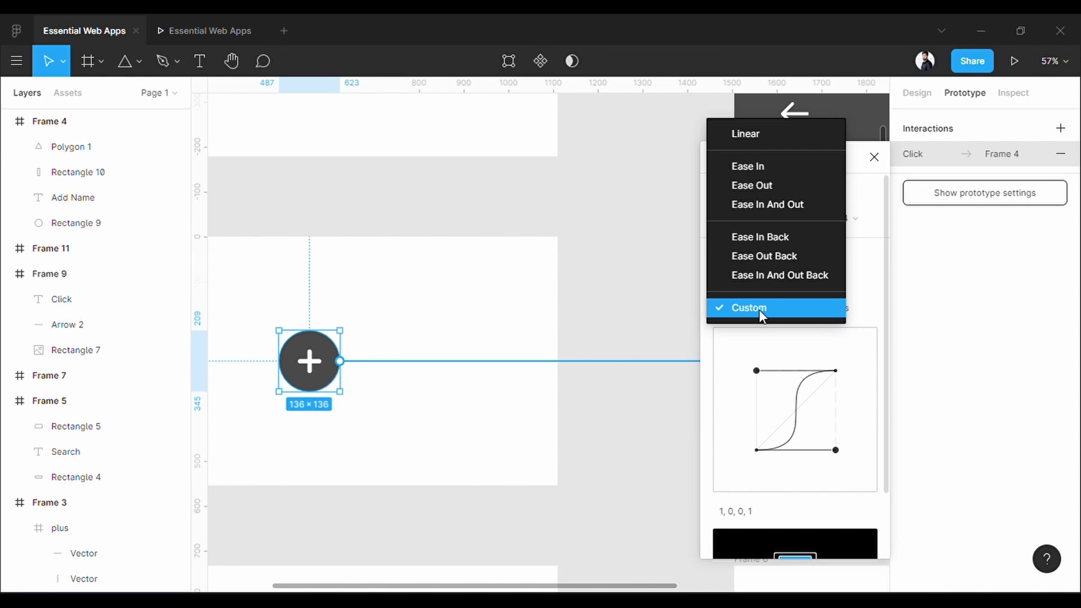
left_click(749, 309)
left_click_drag(763, 369, 842, 369)
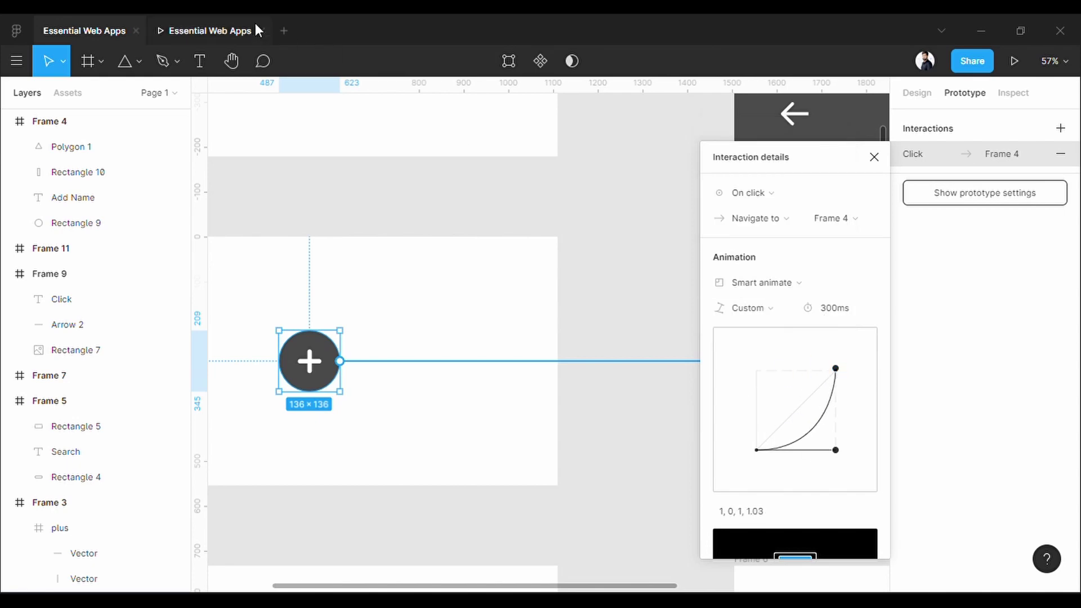
left_click(221, 28)
left_click(529, 348)
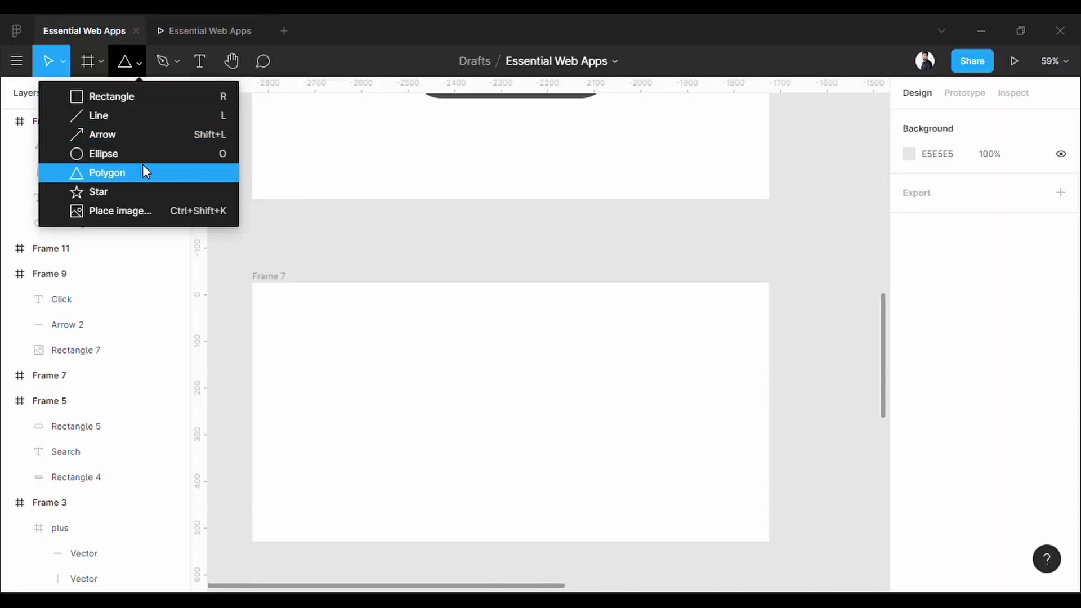
Step: Draw a rectangle of about 460 × 133 in the middle of Frame 7 and round it into a pill
left_click(142, 96)
mouse_move(431, 380)
left_mouse_down()
mouse_move(591, 442)
mouse_move(477, 396)
left_mouse_up()
scroll(447, 410, "up", 3)
mouse_move(693, 411)
left_mouse_down()
mouse_move(789, 412)
mouse_move(679, 425)
left_mouse_up()
Step: Add the text "Search" and center it on the pill in Frame 7
left_click(199, 61)
left_click(440, 431)
type("Search")
left_click_drag(501, 430, 558, 412)
left_click(649, 313)
scroll(649, 313, "down", 2)
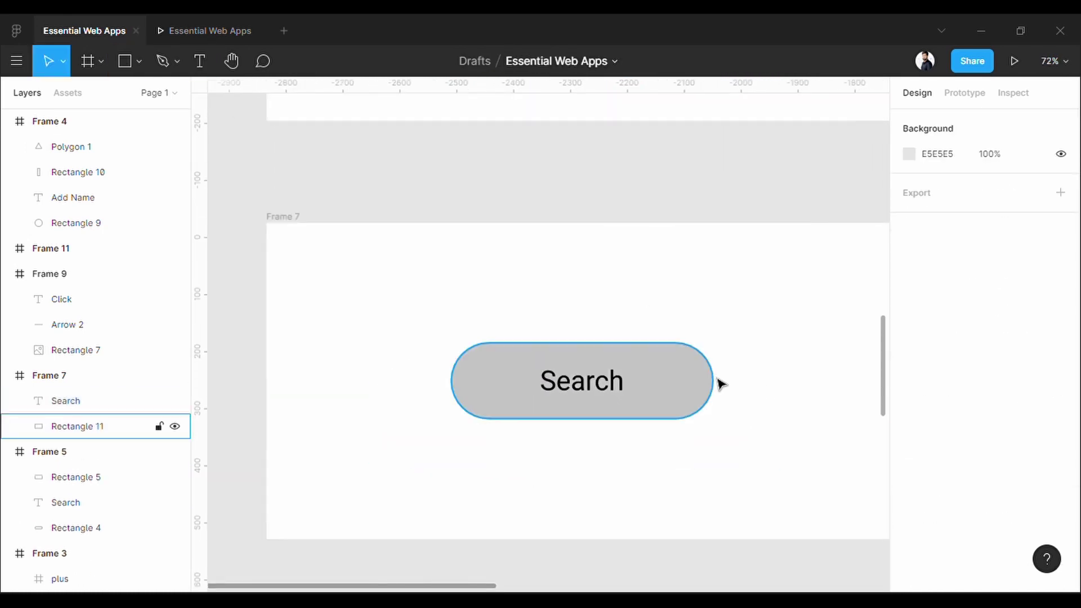
Step: Draw a large rectangle of about 936 × 505 over the Search pill in Frame 7
left_click_drag(725, 418, 592, 406)
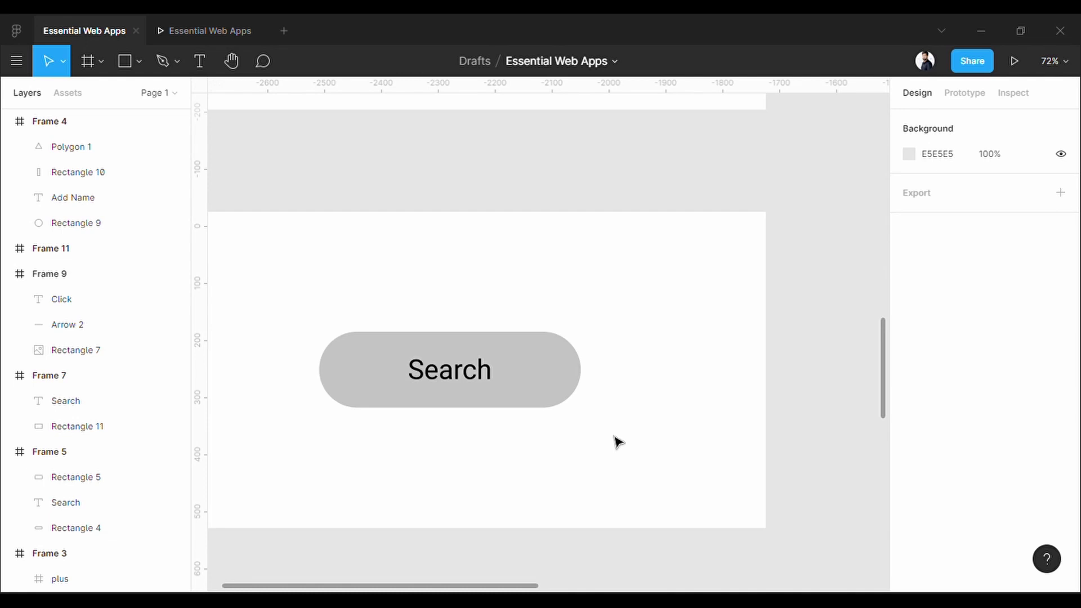
left_click(488, 402)
scroll(488, 402, "down", 1)
left_click(125, 60)
left_click_drag(287, 231, 323, 236)
left_click_drag(287, 186, 760, 442)
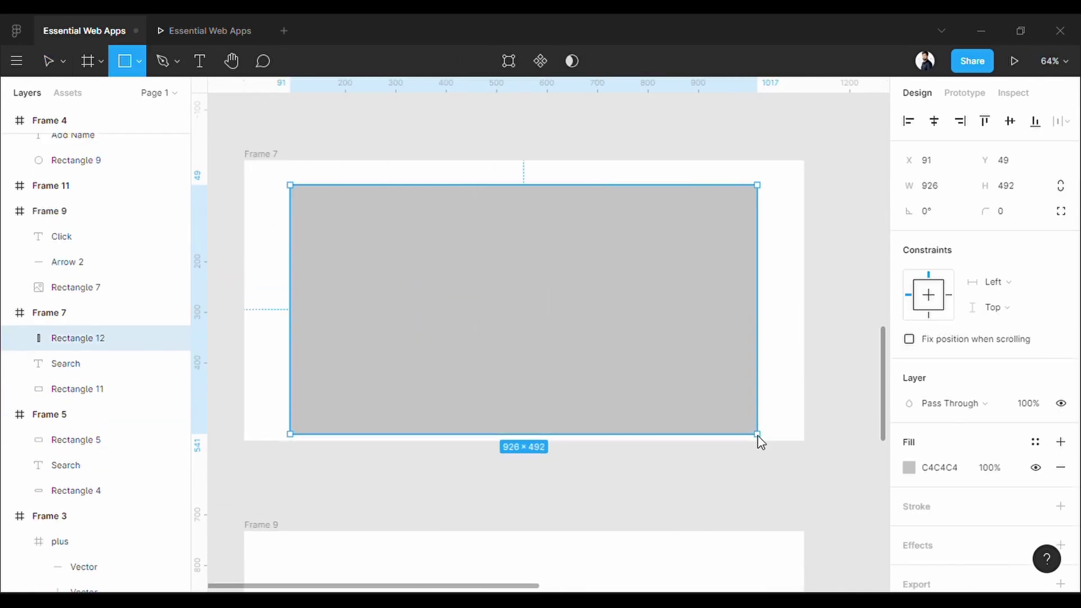
Step: Set individual corner radii of 60 on both upper corners of the large rectangle in Frame 7
left_click(1060, 211)
left_click(927, 236)
type("60")
left_click(954, 239)
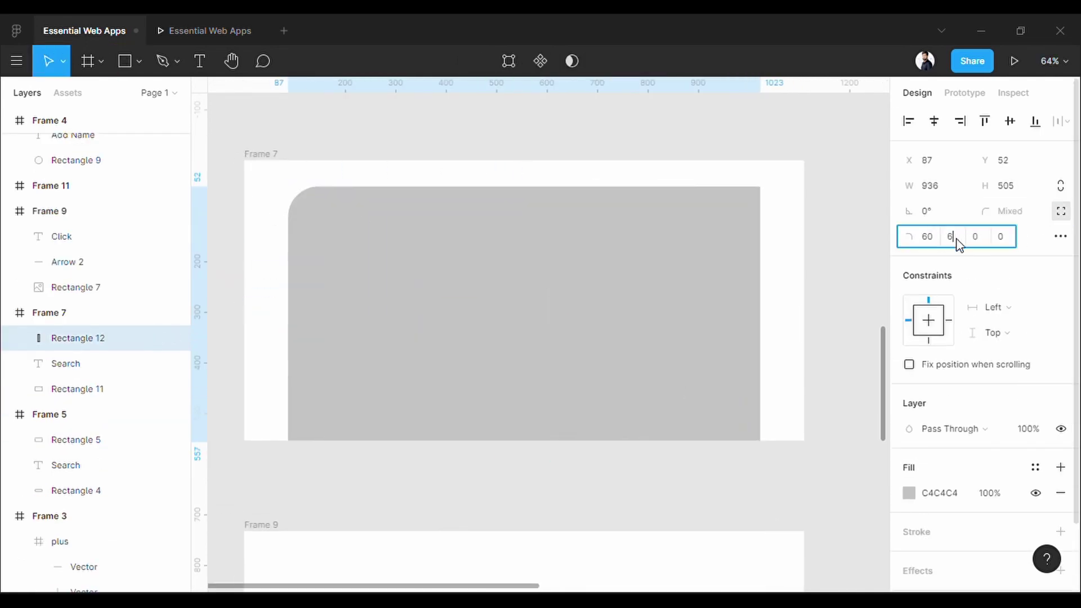
type("60")
left_click(839, 240)
Step: Move the rounded panel just below Frame 7's lower edge and nest it back inside Frame 7 at Y 554
left_click(566, 231)
left_click_drag(586, 208, 599, 444)
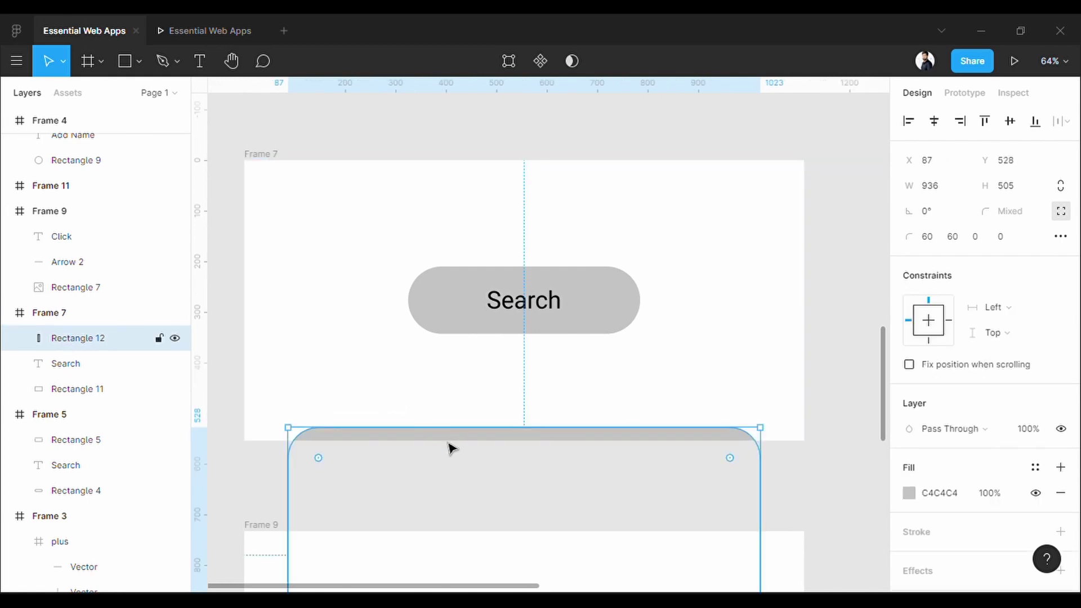
left_click_drag(451, 445, 453, 459)
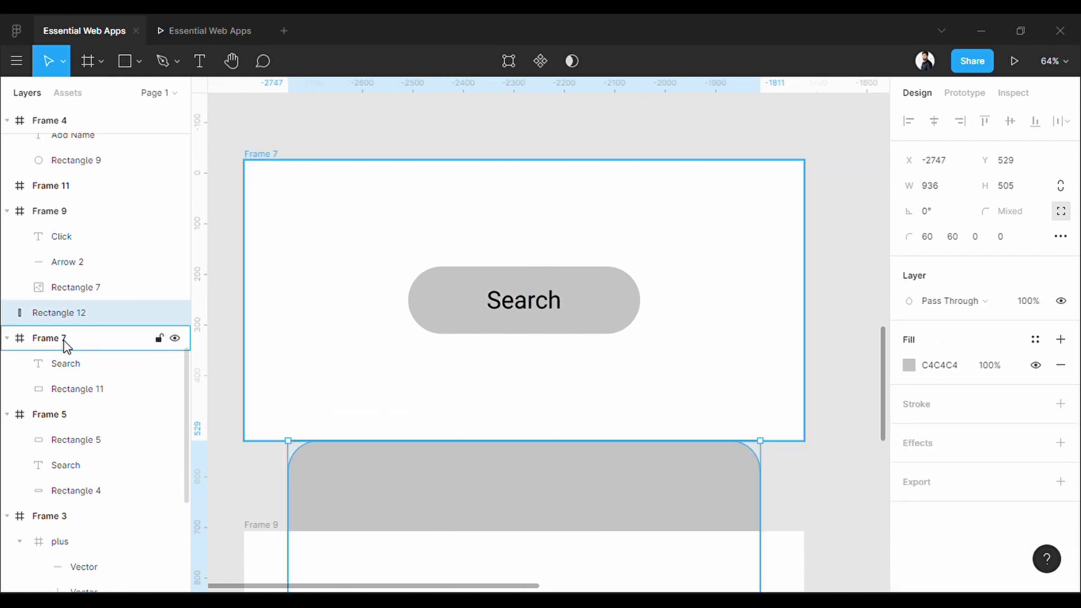
left_click_drag(81, 319, 97, 354)
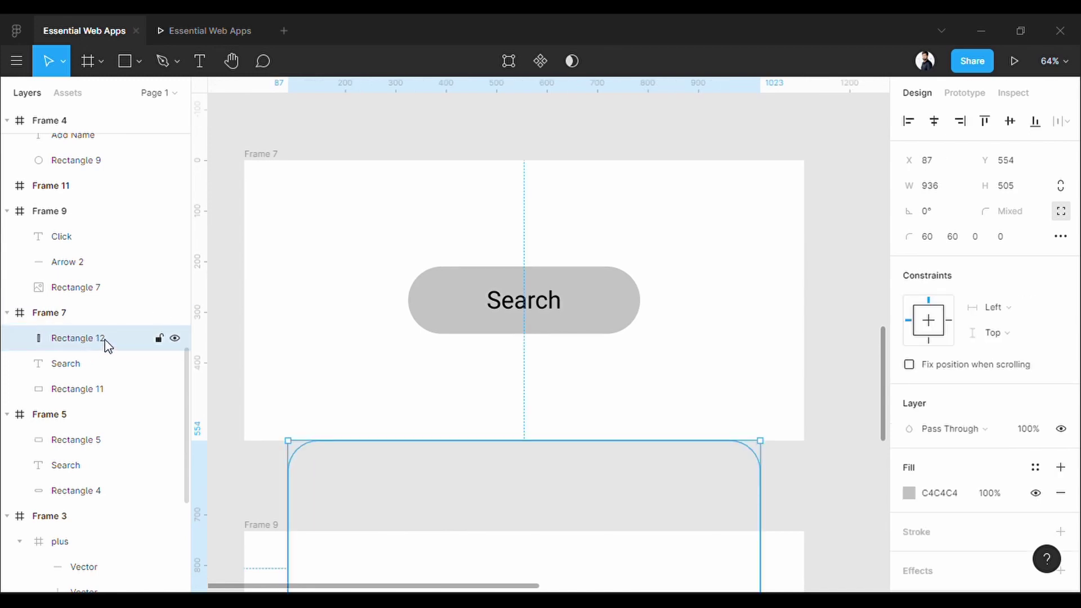
Step: Paste a copy of the rounded panel into Frame 8 and move it down to Y 49, flush with the frame's lower edge
left_click(828, 371)
left_click_drag(827, 372, 105, 399)
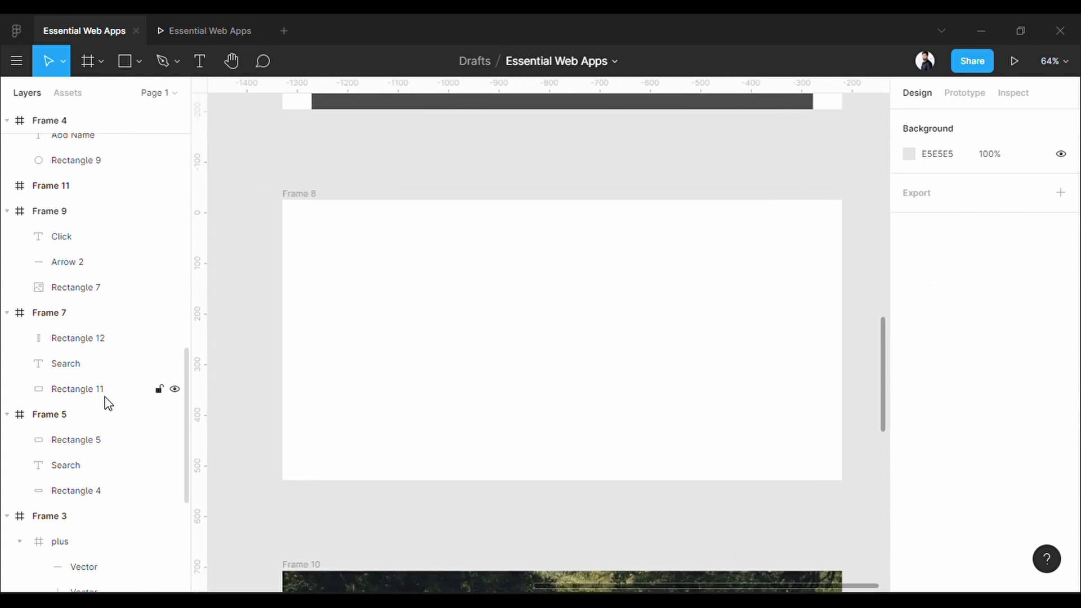
left_click(303, 194)
key("ctrl+v")
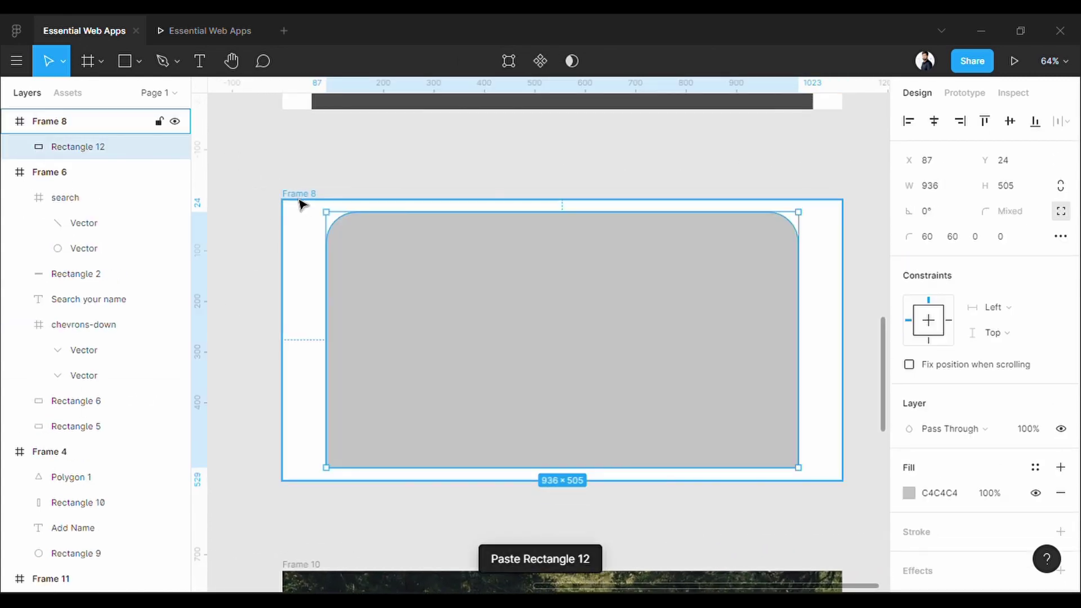
left_click_drag(478, 330, 480, 345)
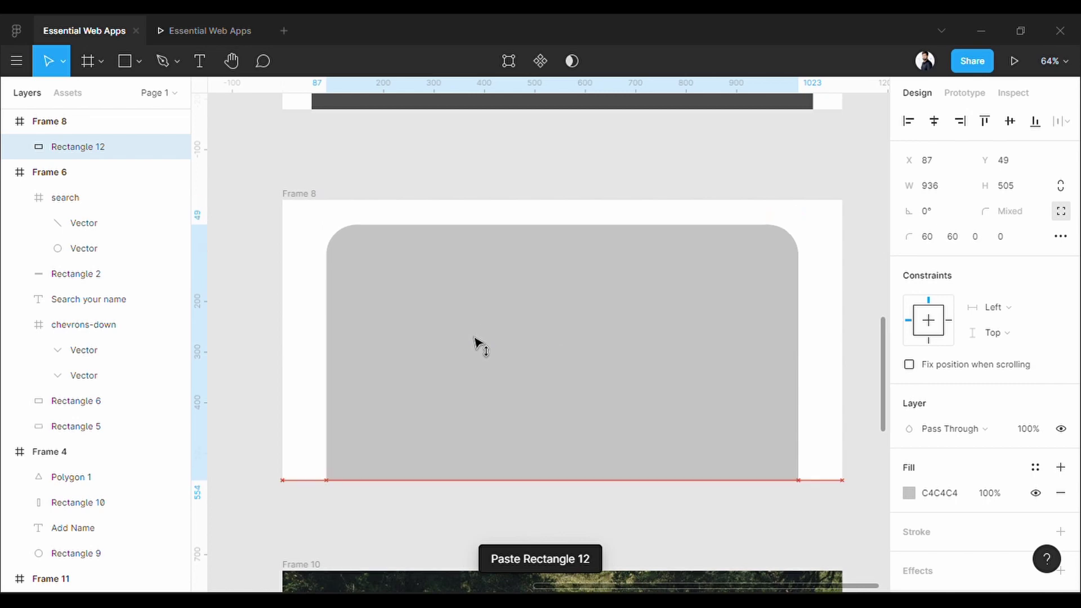
Step: Copy the Search pill from Frame 7 onto the panel in Frame 8 and fill it with white, FFF
scroll(467, 297, "down", 5)
left_click_drag(222, 295, 483, 343)
scroll(476, 360, "up", 3)
left_click(475, 361)
left_click_drag(625, 400, 439, 376)
left_click_drag(297, 311, 843, 344)
left_click_drag(843, 344, 604, 369)
left_click(908, 468)
type("fff")
key("Return")
Step: Resize the white pill in Frame 8 into a wide search field spanning most of the panel
left_click(873, 178)
scroll(722, 287, "up", 3)
left_click_drag(482, 375, 590, 383)
left_click_drag(414, 392, 339, 404)
left_click_drag(681, 384, 781, 376)
left_click_drag(640, 356, 640, 355)
left_click(540, 555)
Step: Add the text "Search here" to Frame 8 and place it just above the start of the white search field
scroll(369, 316, "up", 5)
key("t")
left_click(370, 389)
type("Search here")
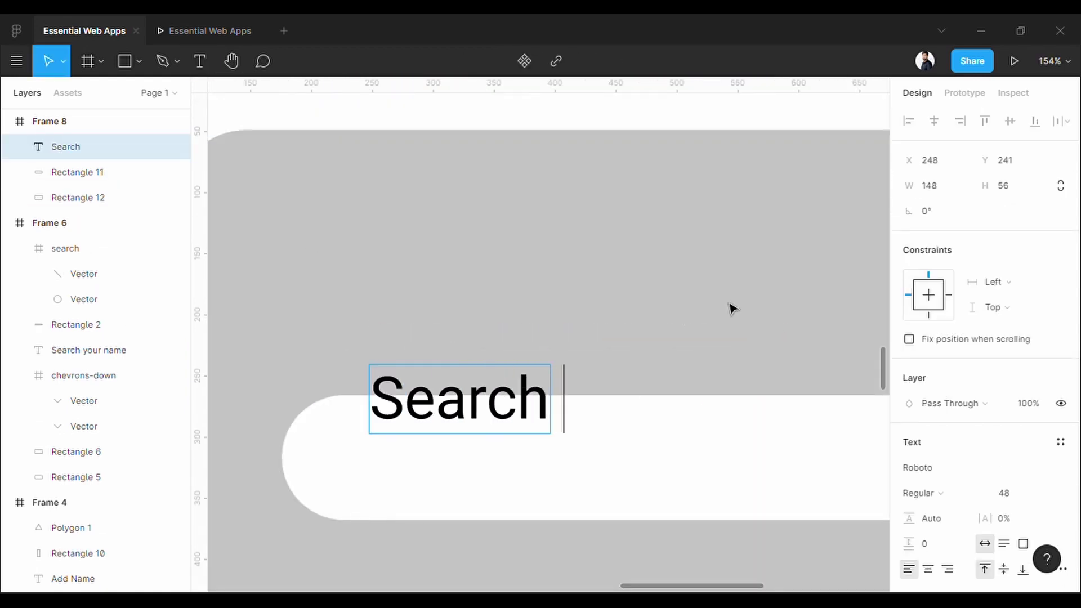
left_click(731, 309)
left_click_drag(631, 412, 545, 350)
left_click(610, 345)
Step: Draw a small rectangle of about 83 × 44 near the panel's upper edge in Frame 8 and fill it with white, FFF
scroll(610, 345, "down", 3)
scroll(703, 236, "up", 4)
key("r")
left_click_drag(507, 228, 659, 308)
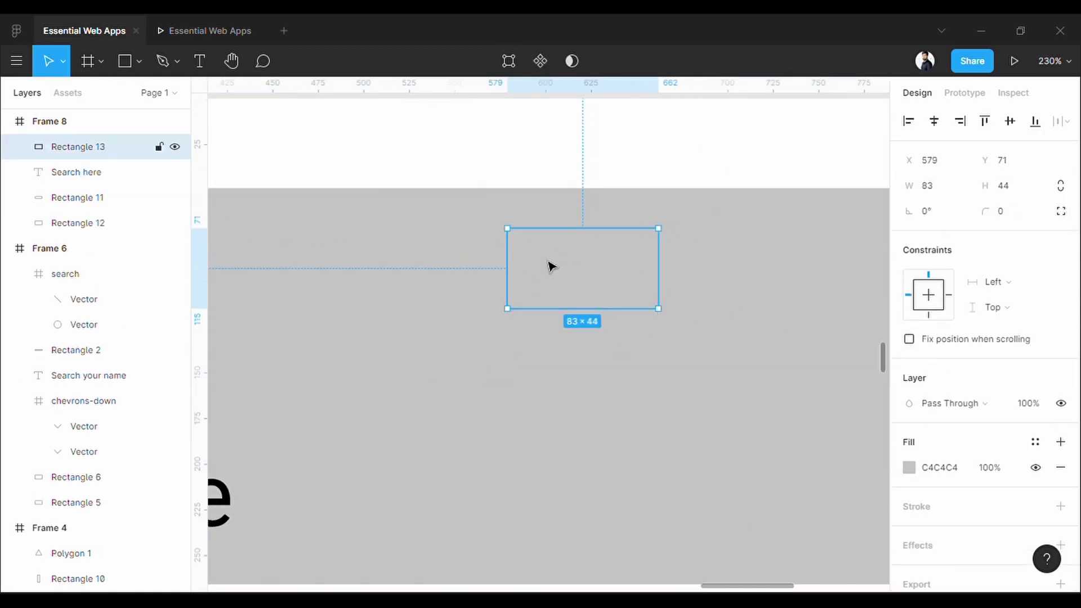
left_click(909, 467)
type("fff")
Step: Round the corners of the small white rectangle in Frame 8 into a pill shape
scroll(554, 256, "up", 4)
left_click_drag(481, 216, 542, 278)
scroll(624, 304, "down", 3)
left_click_drag(675, 294, 548, 294)
left_click_drag(560, 379, 373, 407)
Step: Insert the chevrons-down icon with the Feather Icons plugin and bring it near the small white pill in Frame 8
right_click(554, 360)
mouse_move(632, 439)
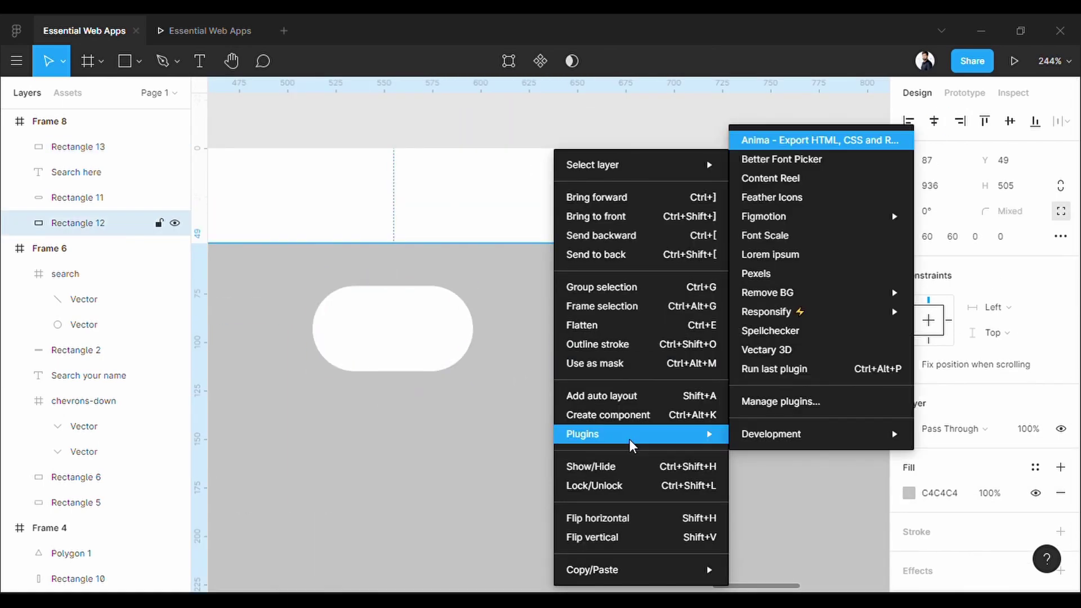
left_click(825, 201)
scroll(751, 311, "down", 3)
left_click(744, 304)
left_click(869, 106)
left_click_drag(591, 437, 546, 176)
Step: Constrain the chevrons-down icon's proportions and set its height to 50
left_click(1059, 211)
left_click(1027, 210)
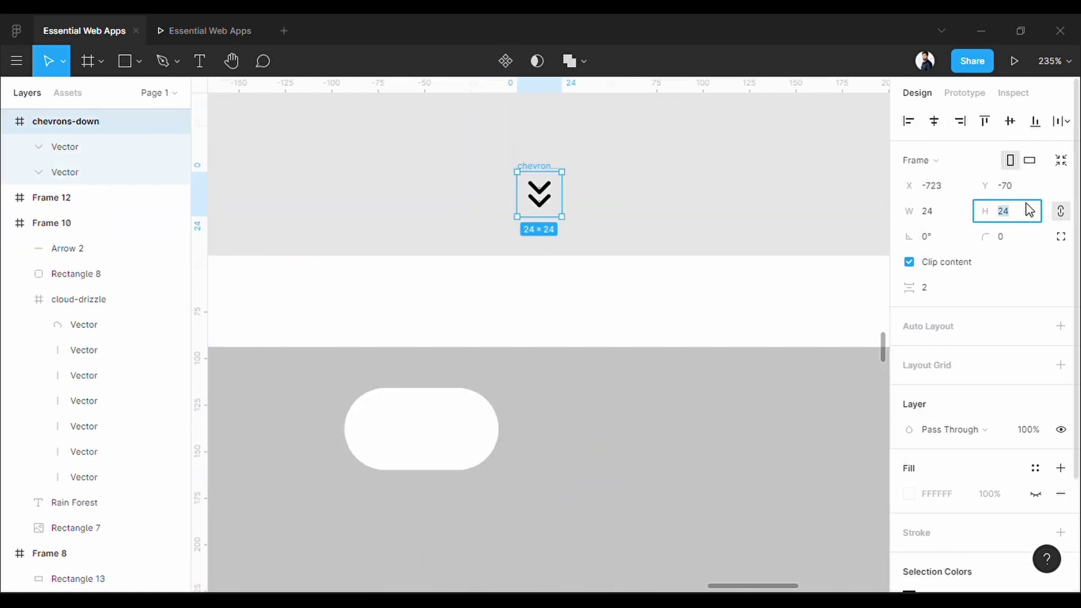
type("50")
key("Return")
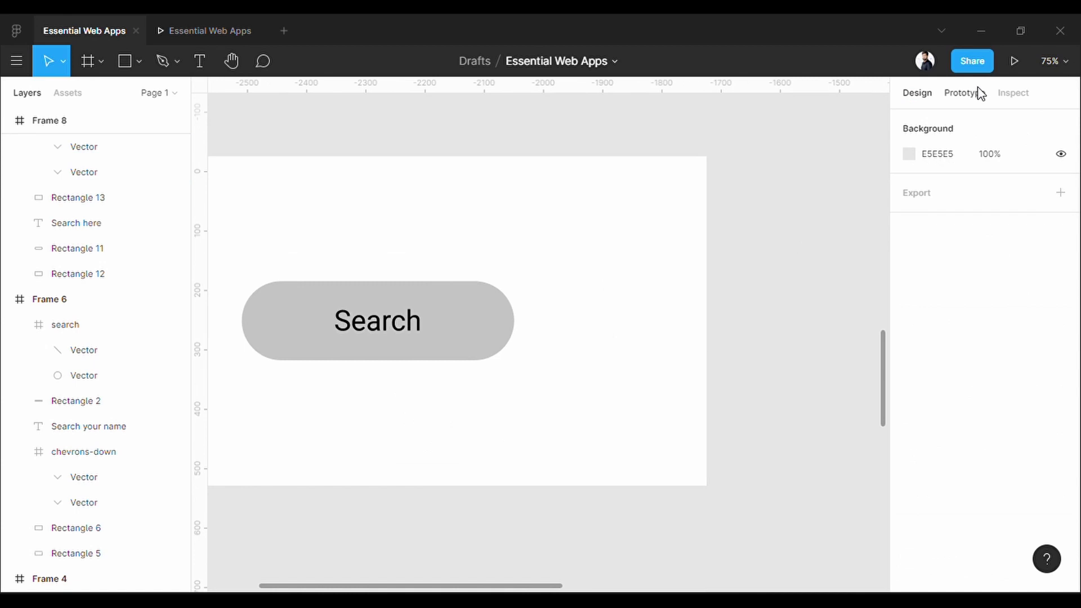
Step: Link the Search pill in Frame 7 to Frame 8 on click with Smart animate and Ease In And Out easing
left_click(980, 95)
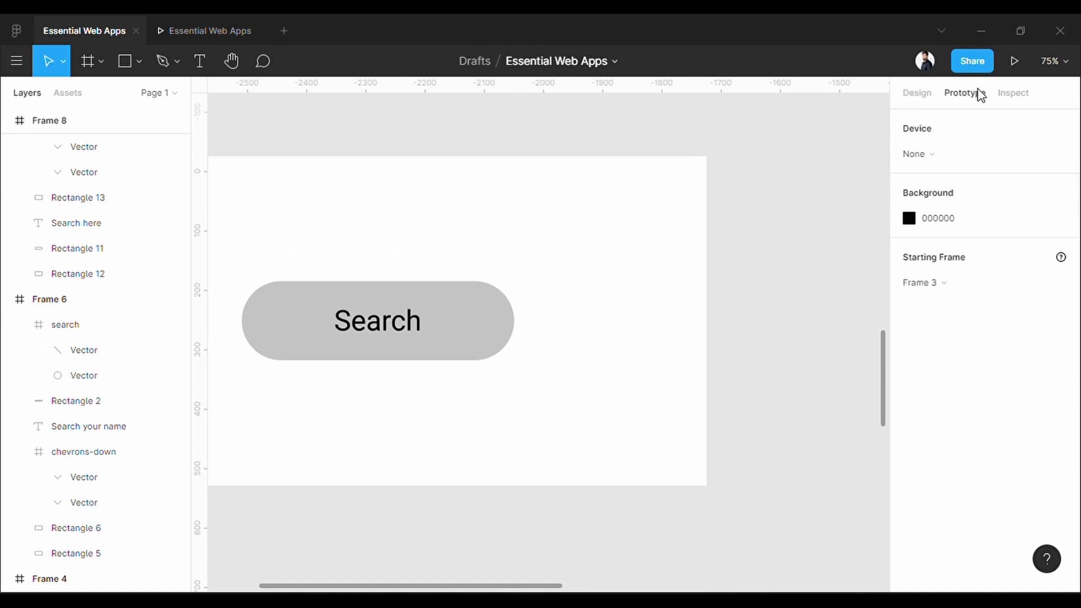
left_click(494, 334)
scroll(494, 334, "down", 3)
scroll(555, 371, "right", 5)
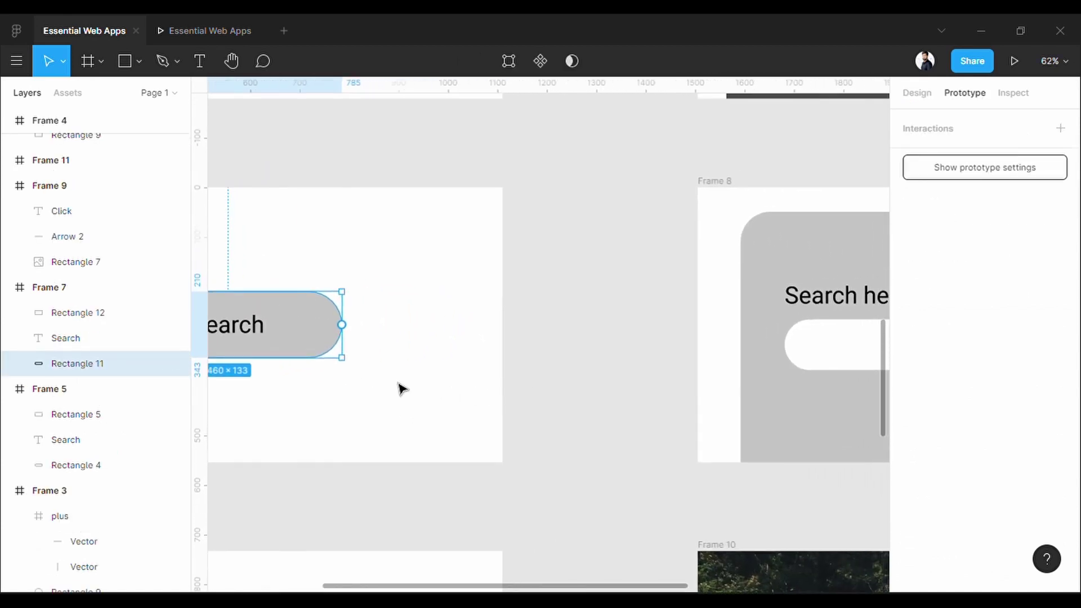
left_click_drag(342, 324, 745, 364)
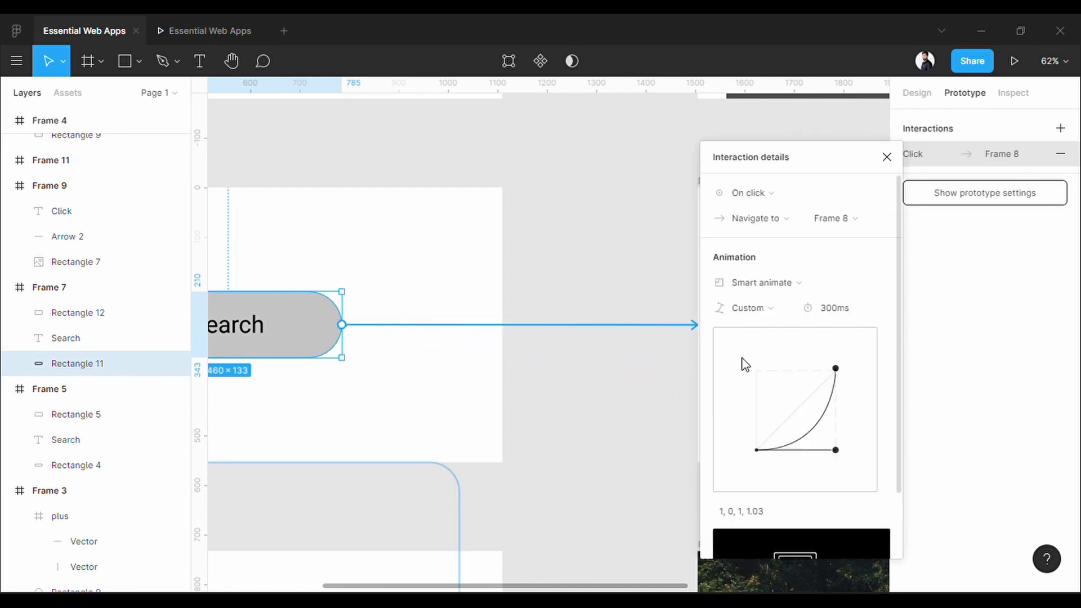
left_click(771, 312)
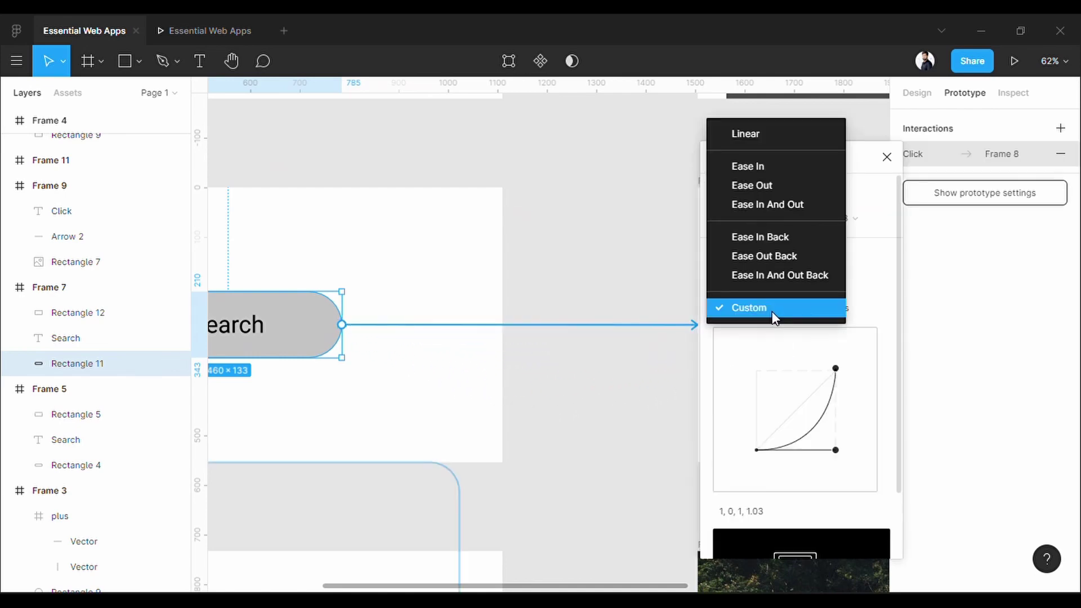
left_click(818, 205)
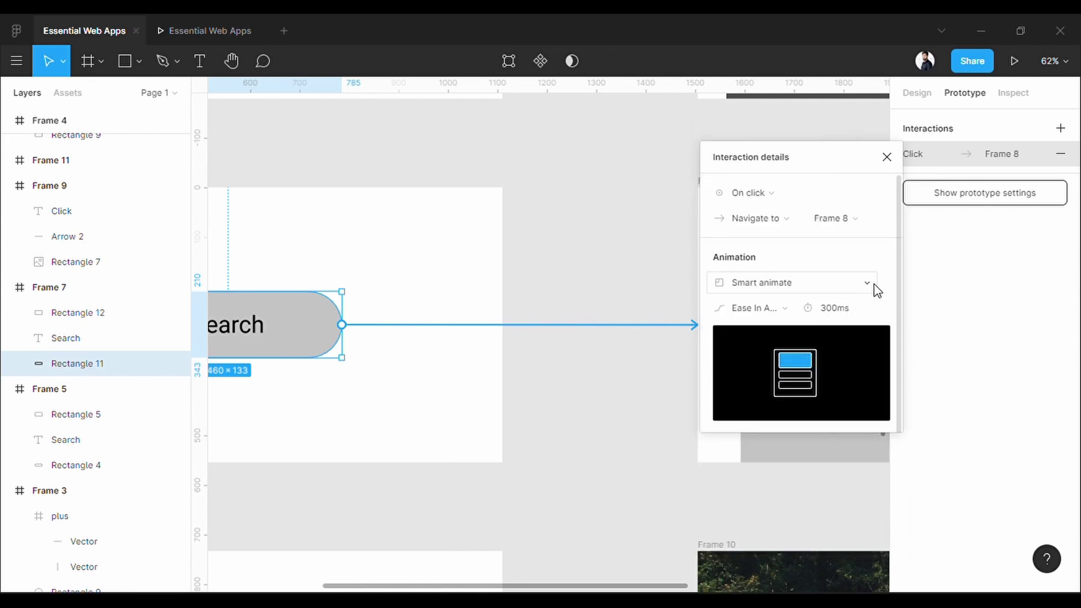
left_click(887, 157)
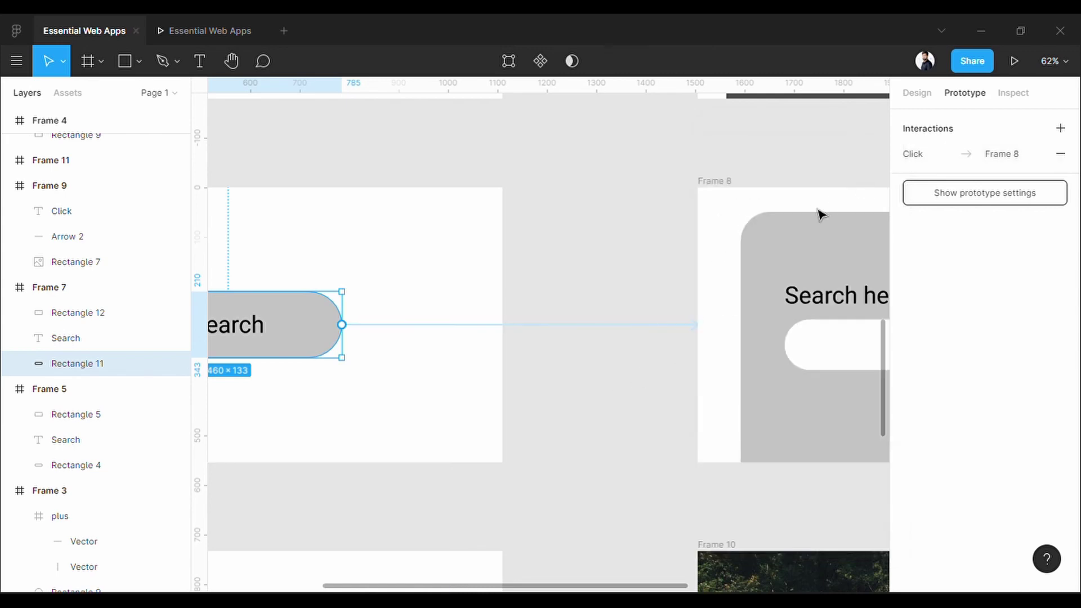
Step: Present the prototype from Frame 7 and trigger the Search pill and the chevron icon to preview their transitions
key("Escape")
key("shift+1")
left_click_drag(278, 353, 376, 371)
scroll(386, 403, "up", 3)
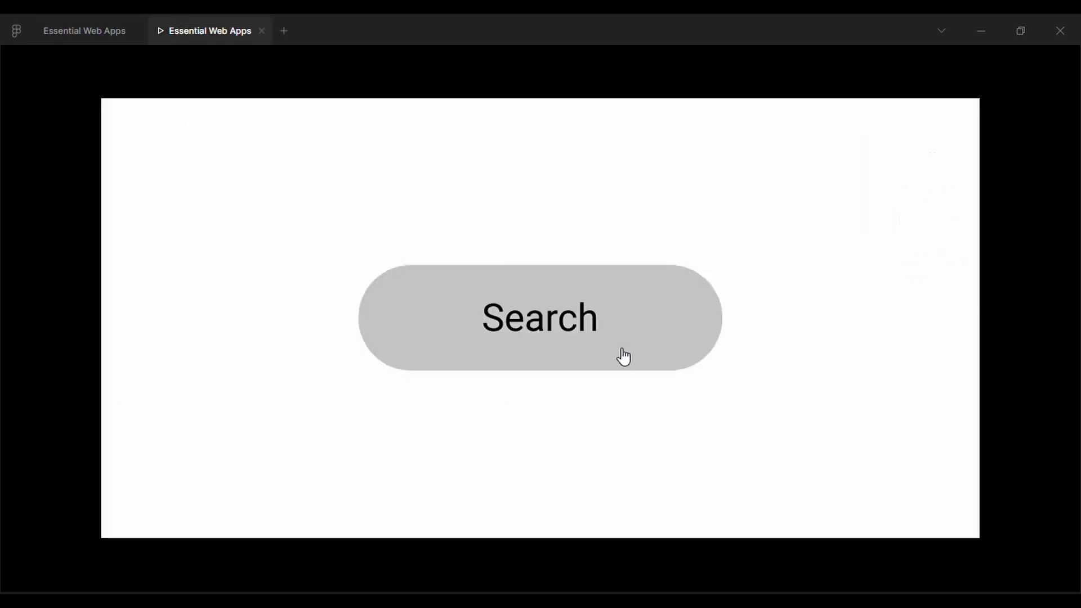
left_click(623, 357)
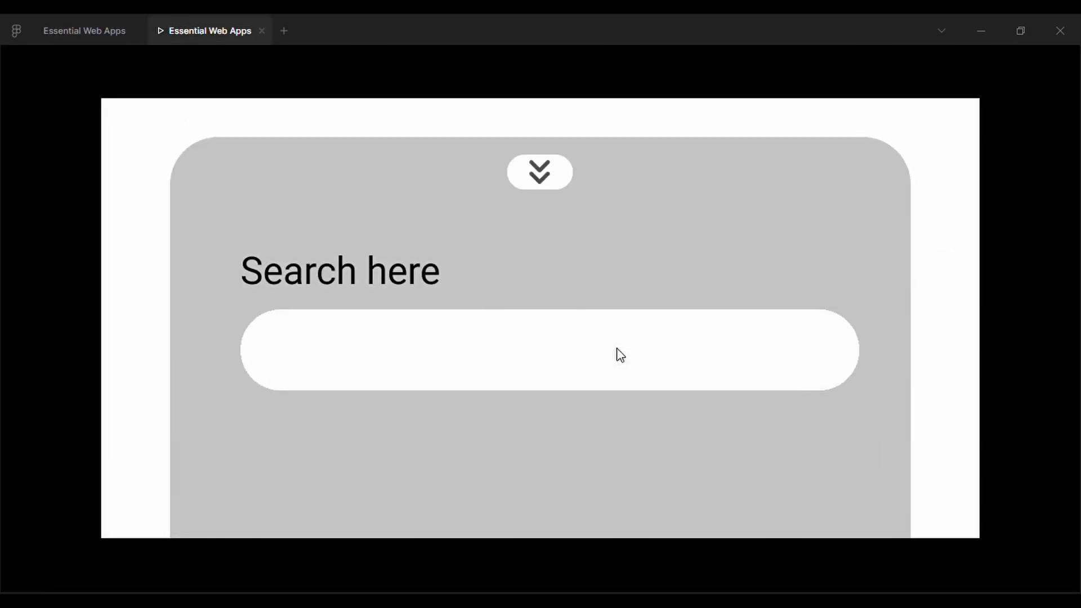
left_click(566, 176)
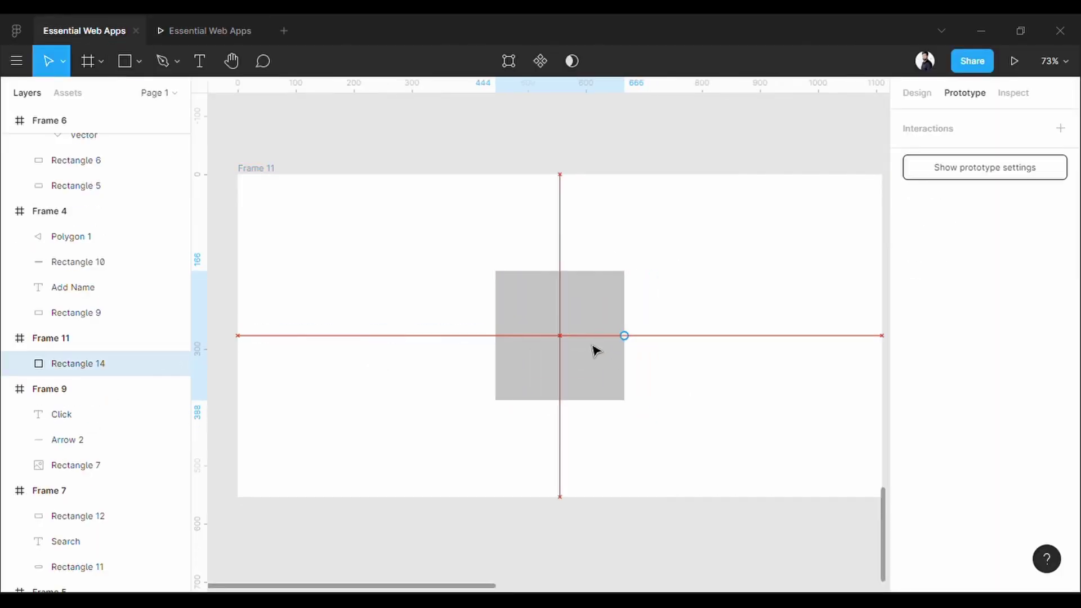
Step: Round the gray square in Frame 11 to a radius of 31 and fill it with the wooden-bridge forest photo from Pexels
left_click(921, 93)
left_click_drag(507, 290, 517, 299)
left_click(709, 379)
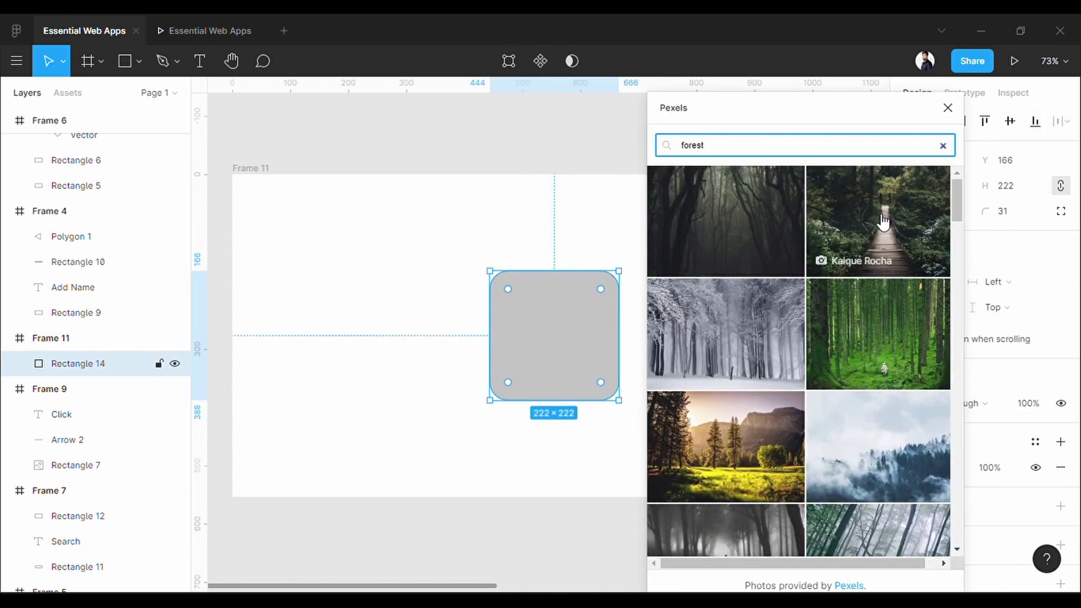
left_click(882, 221)
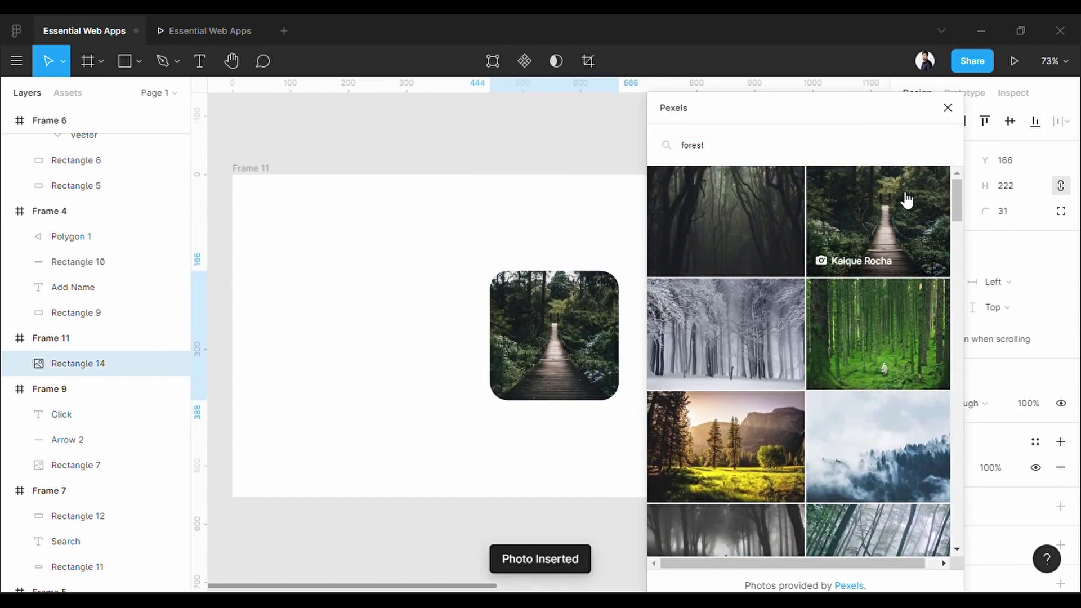
Step: Close the Pexels photo picker and copy the rounded forest image from Frame 11 into Frame 12
left_click(947, 108)
scroll(554, 427, "up", 3)
scroll(740, 366, "up", 2)
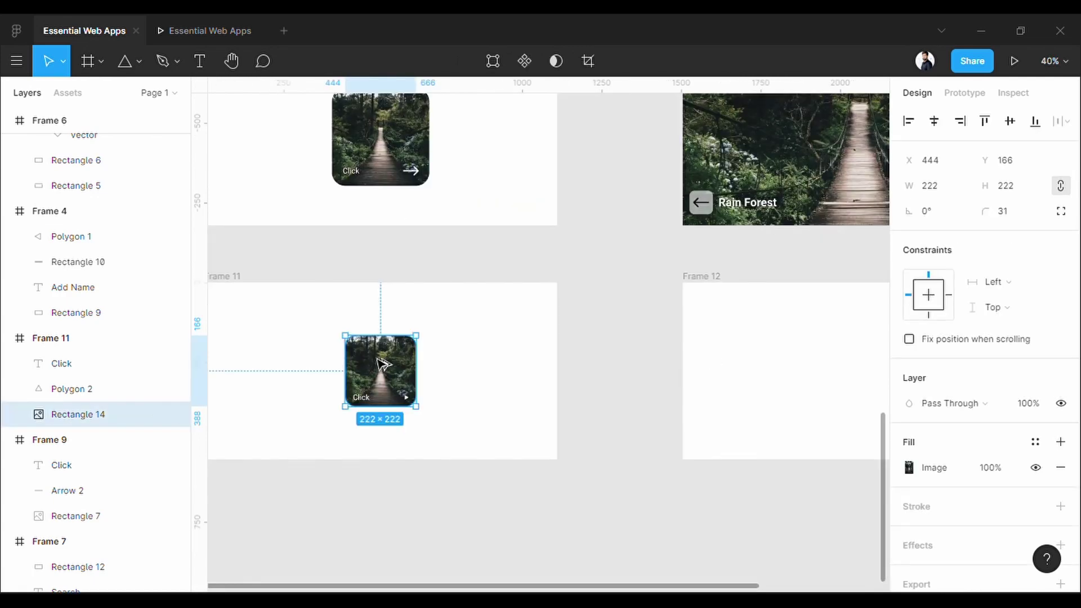
left_click_drag(381, 365, 819, 366)
left_click_drag(764, 463, 515, 483)
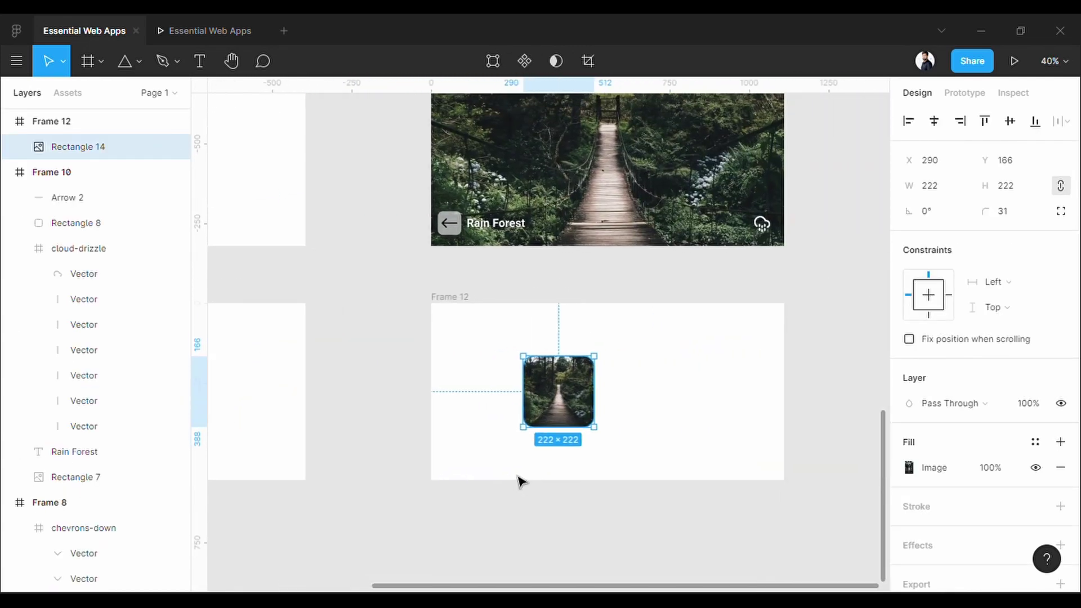
Step: Enlarge the copied forest image to fill all of Frame 12 and set its corner radius to 0
scroll(563, 402, "up", 4)
left_click_drag(676, 380, 561, 352)
scroll(562, 352, "down", 3)
left_click_drag(549, 350, 432, 350)
left_click_drag(451, 360, 812, 377)
left_click_drag(649, 307, 628, 239)
left_click_drag(623, 392, 625, 459)
left_click(1020, 212)
type("0")
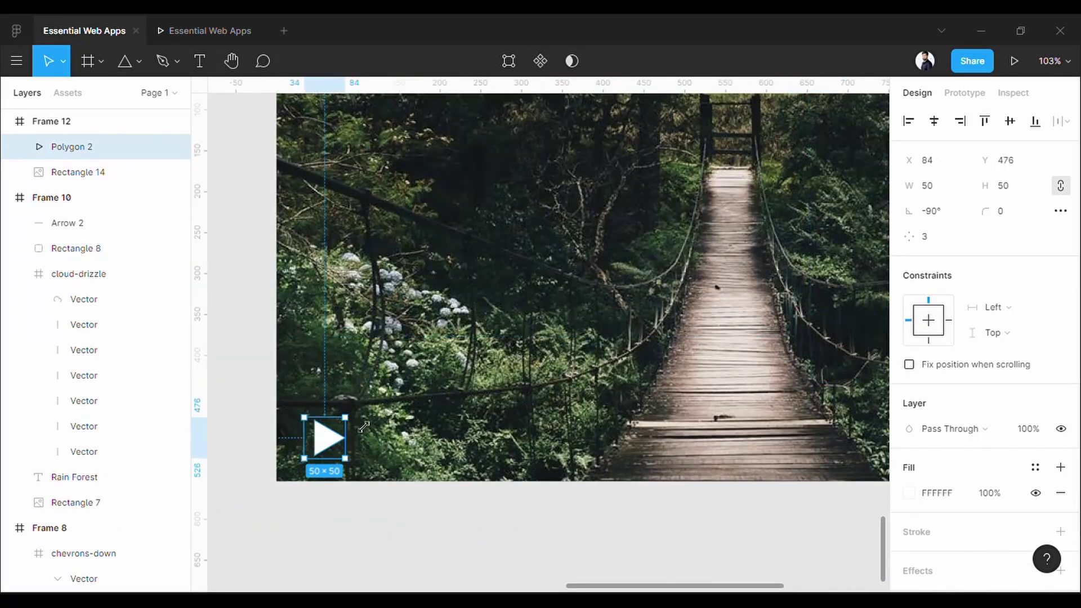
Step: Flip the white triangle in Frame 12 horizontally and add the text "Rian Forest" beside it
key("shift+h")
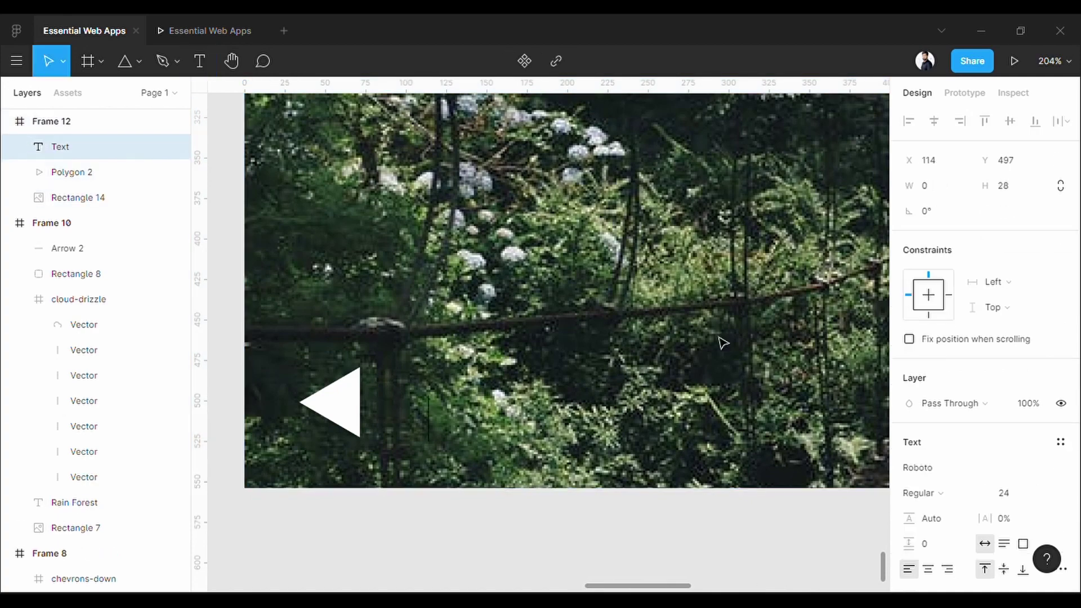
type("Rian Forest")
key("Escape")
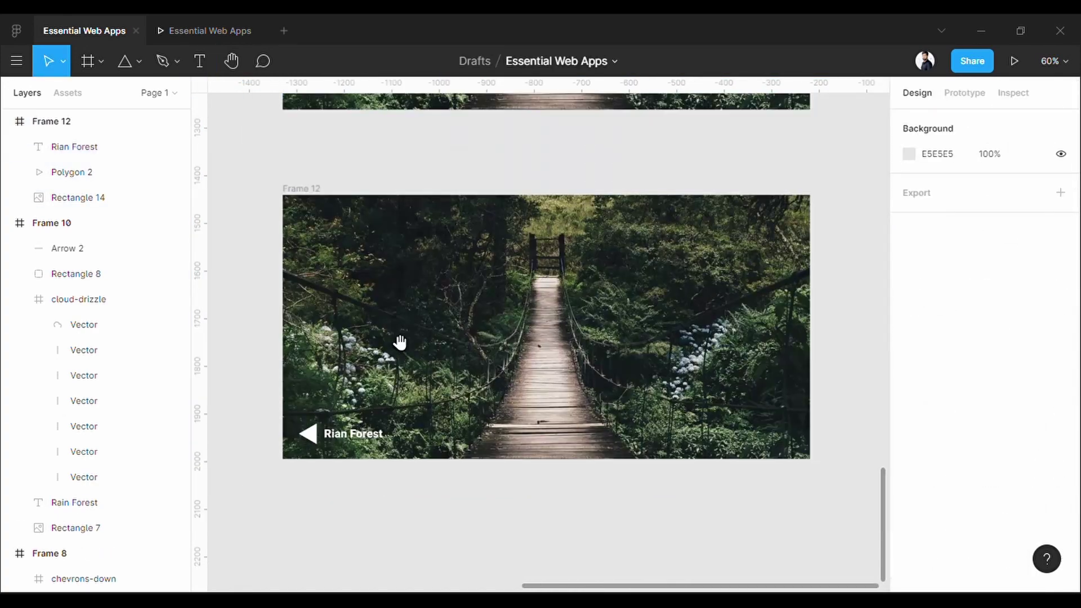
Step: Link the rounded forest image in Frame 11 to Frame 12 on click with a Smart animate transition
scroll(400, 341, "left", 10)
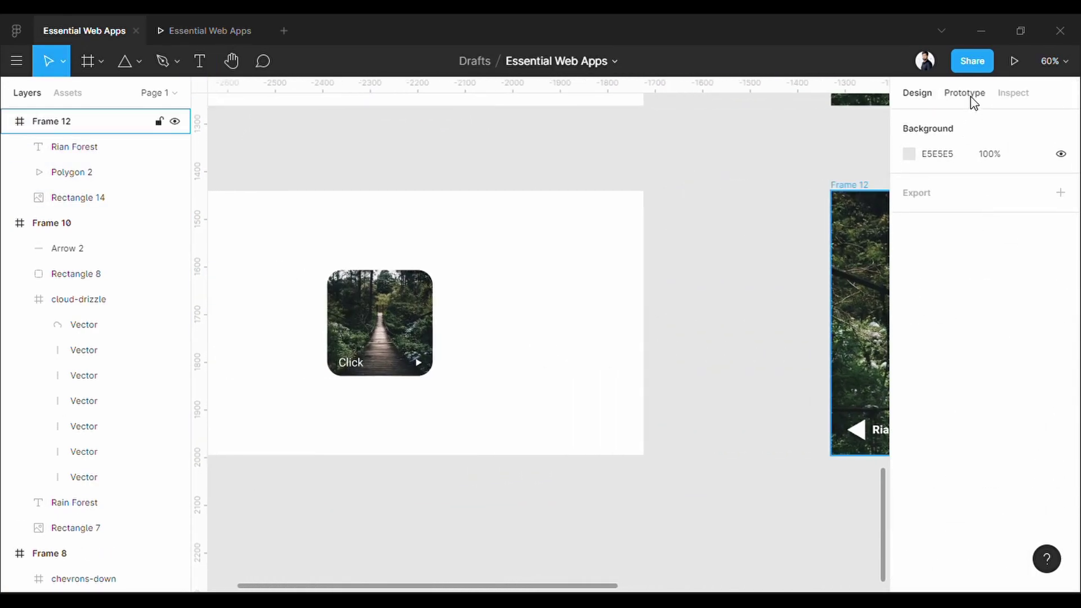
left_click(965, 93)
left_click(812, 173)
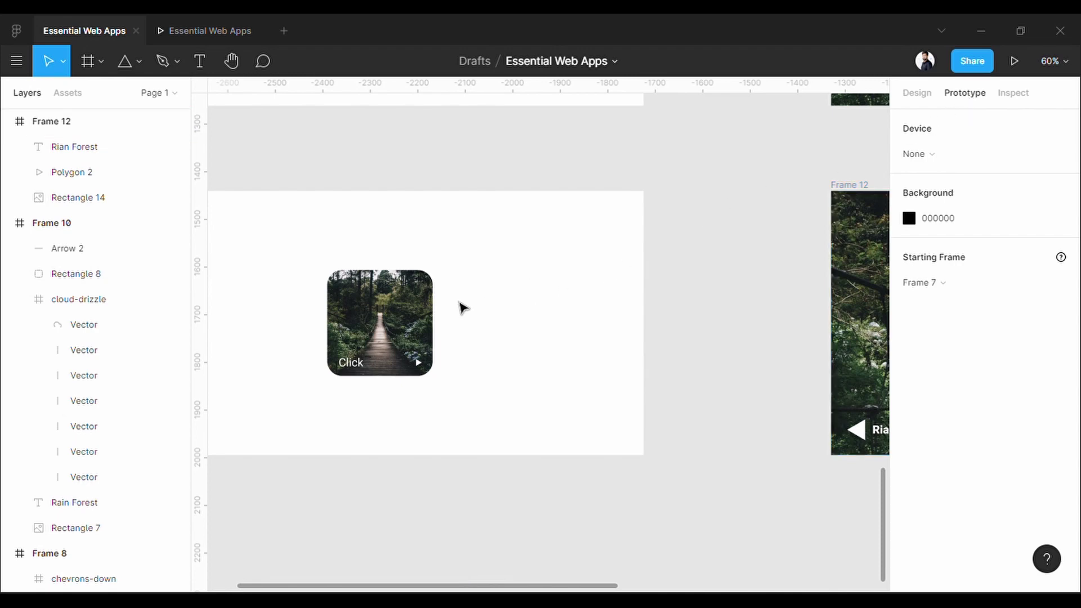
left_click(430, 323)
left_click_drag(432, 322, 844, 349)
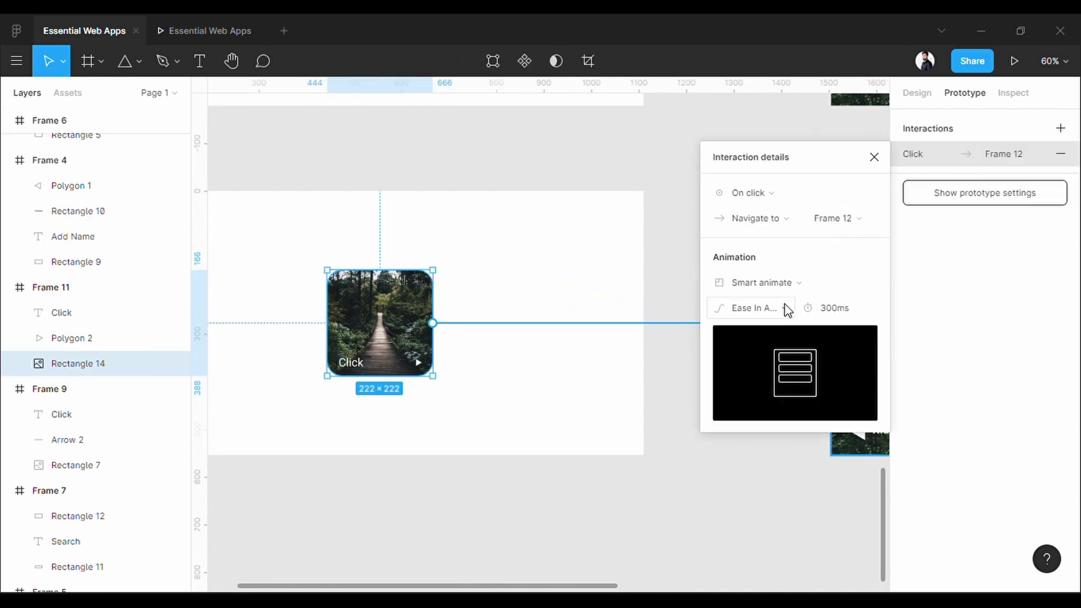
left_click(782, 309)
left_click(788, 307)
left_click(872, 157)
Step: Link the white back triangle in Frame 12 to Frame 11
left_click(859, 436)
left_click_drag(871, 437, 563, 341)
left_click(768, 309)
left_click(780, 307)
left_click(874, 158)
Step: Set Frame 11 as the prototype's starting frame
left_click(772, 202)
left_click_drag(761, 203, 970, 213)
left_click(929, 283)
left_click(933, 289)
left_click(957, 282)
left_click(1010, 286)
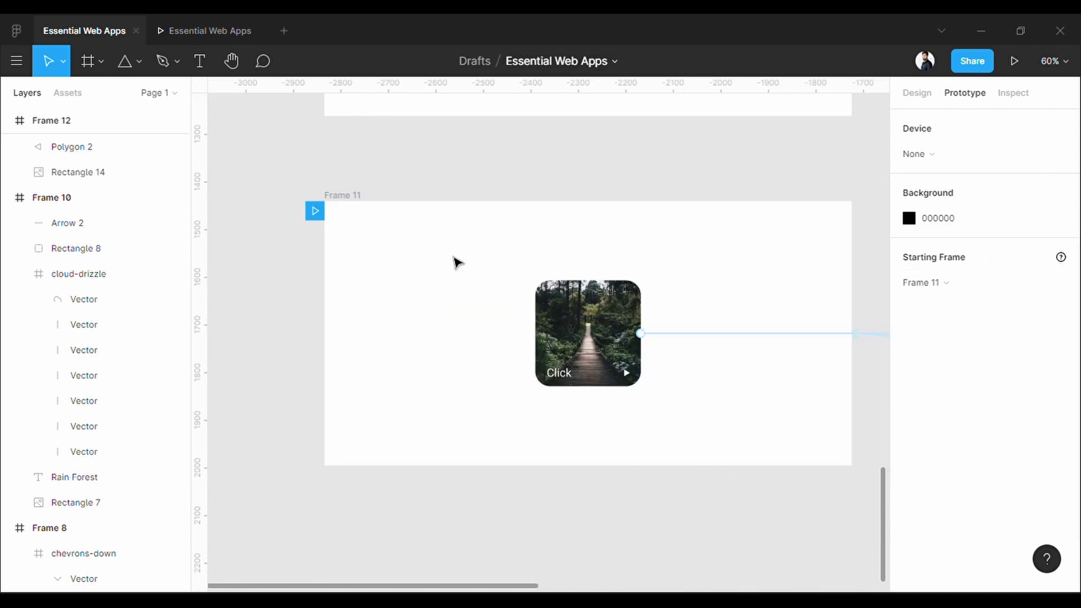
left_click(994, 282)
left_click(995, 283)
scroll(618, 291, "right", 4)
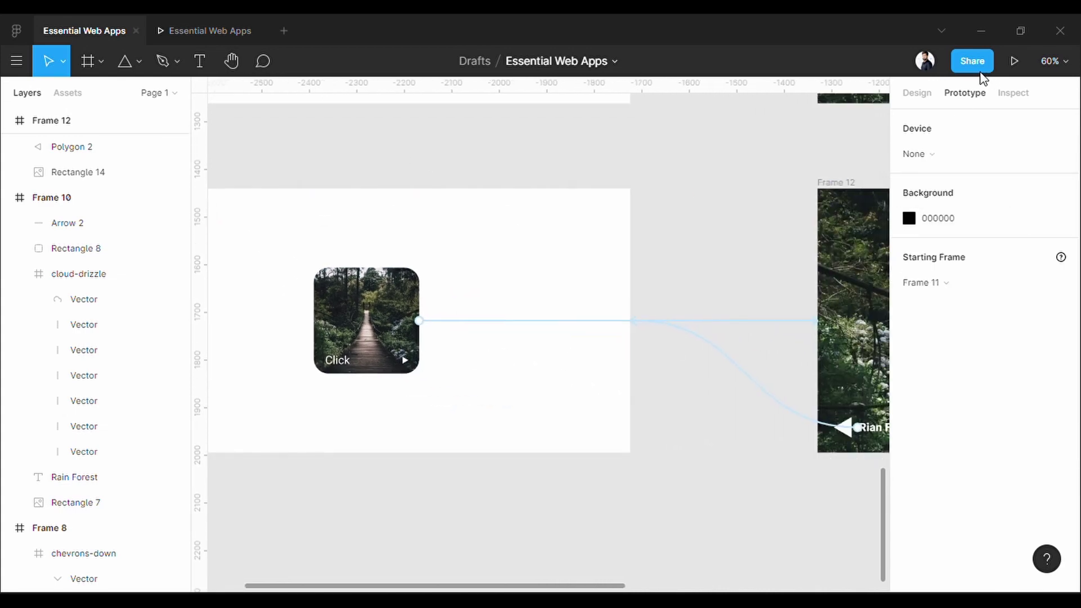
Step: Present the prototype from Frame 11 and trigger the forest card and the back triangle to preview their transitions
left_click(1014, 61)
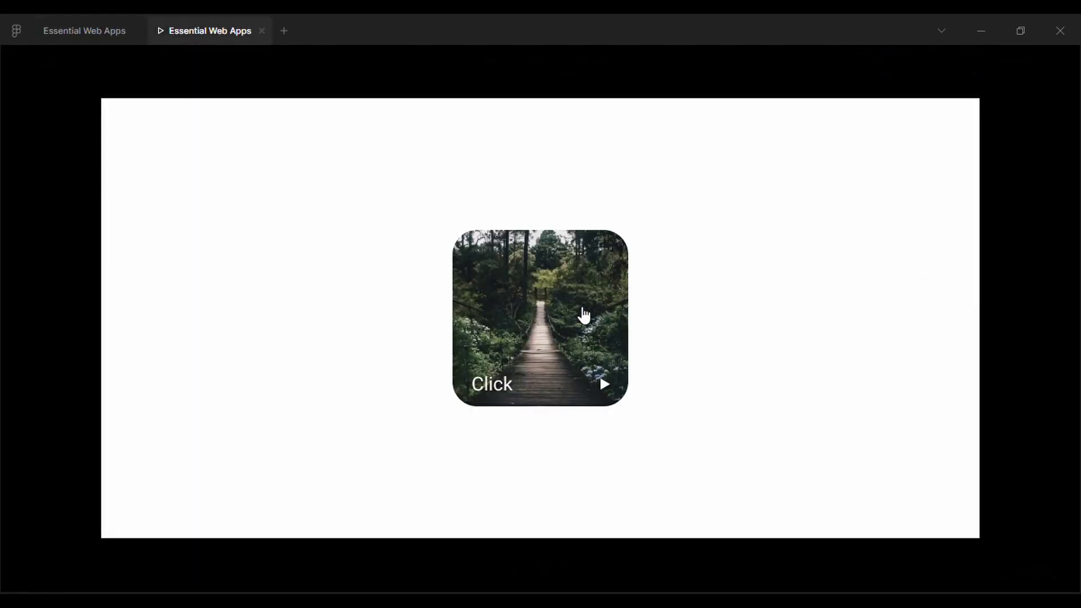
left_click(583, 309)
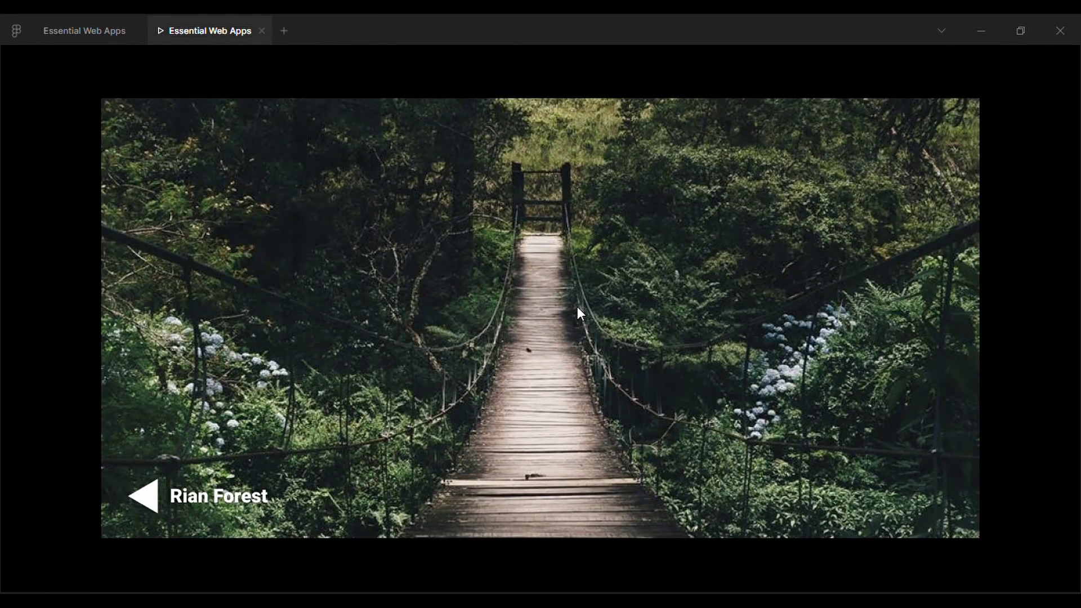
left_click(147, 501)
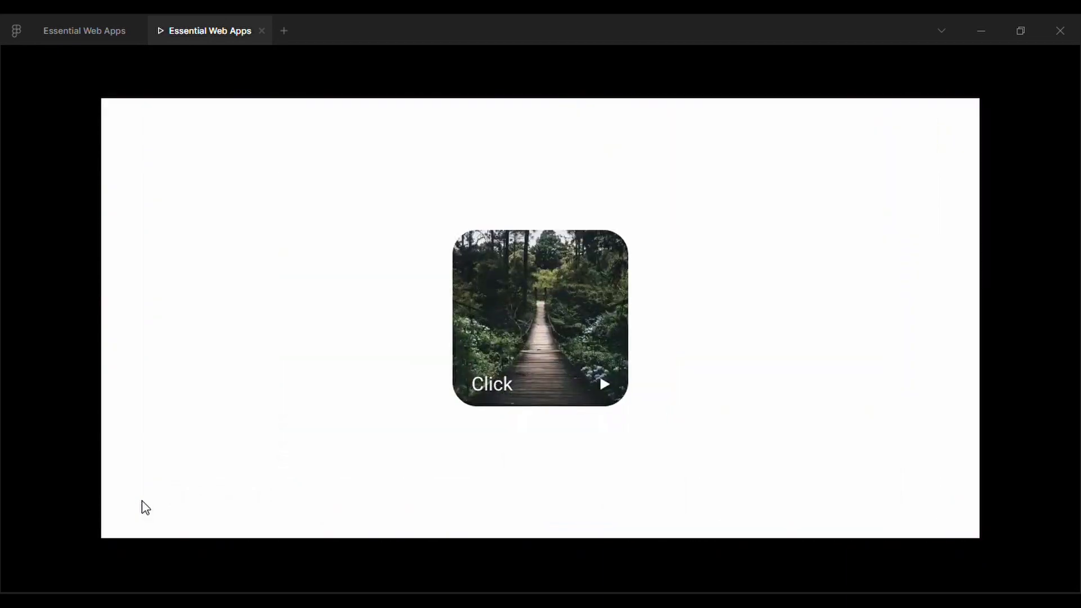
left_click(609, 285)
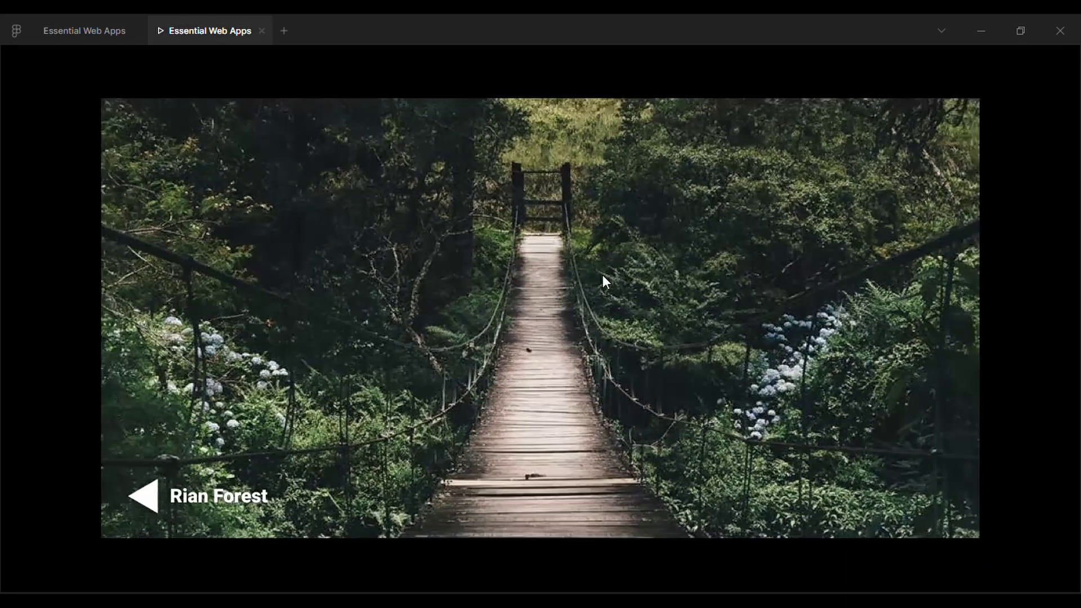